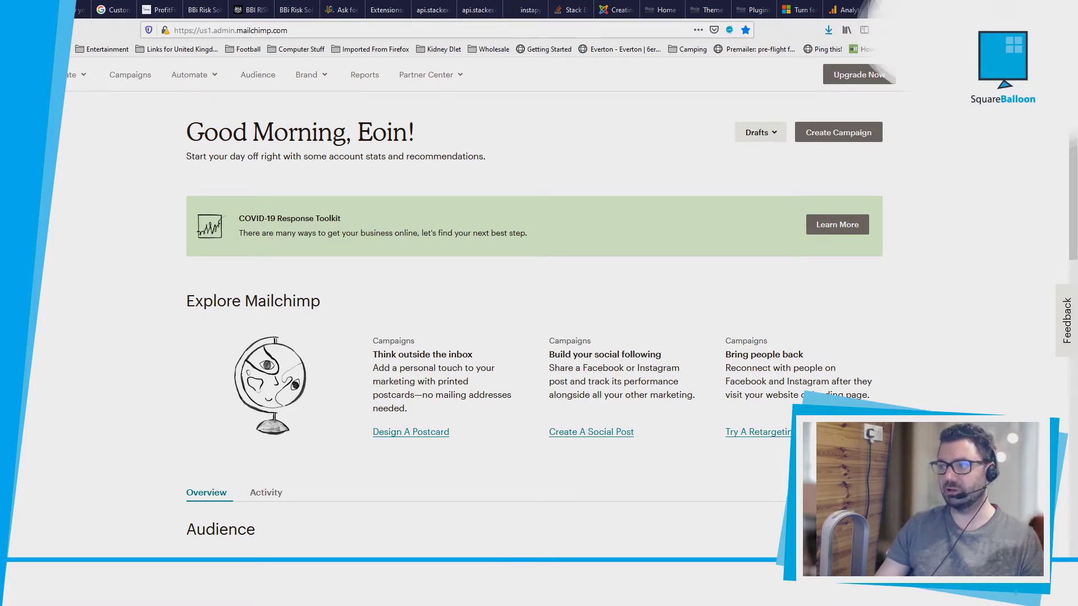
- Open the Google tile from Connect > Integrations in the account menu
{"action": "left_click", "coordinate": [994, 74]}
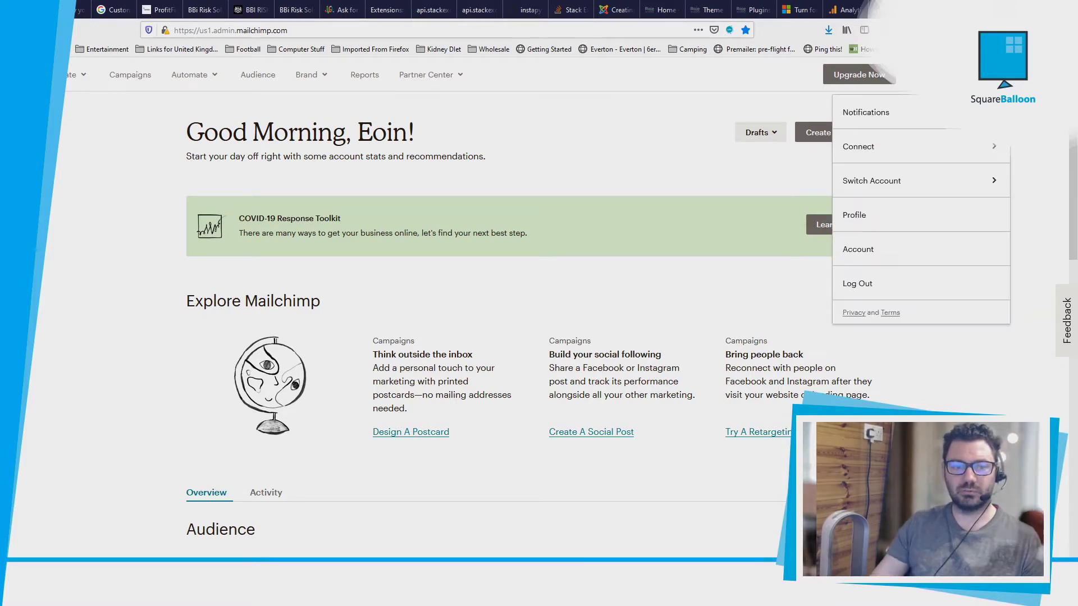
{"action": "left_click", "coordinate": [890, 156]}
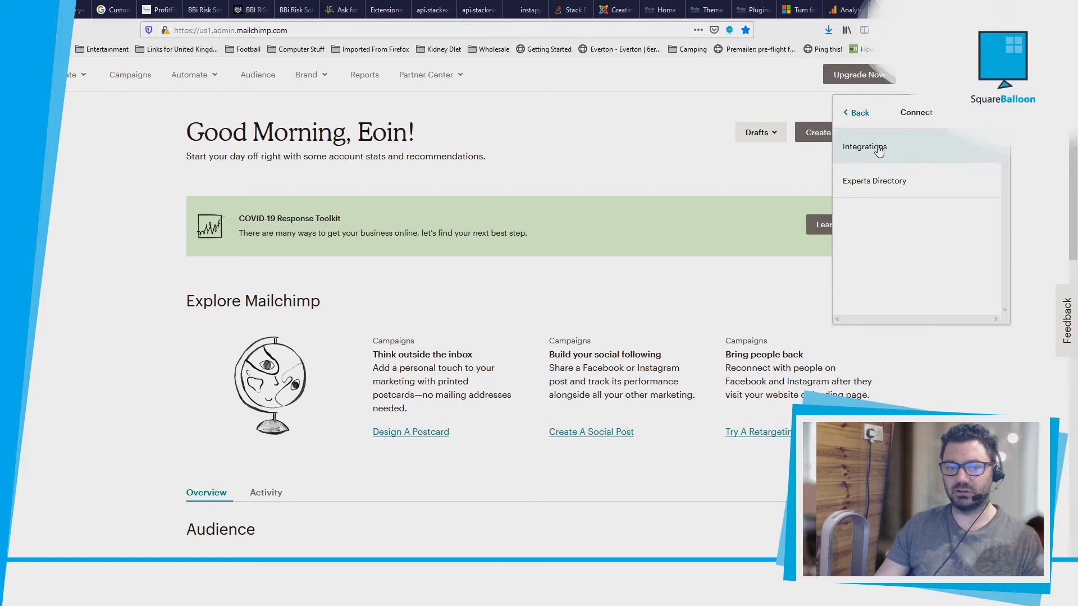
{"action": "left_click", "coordinate": [879, 152]}
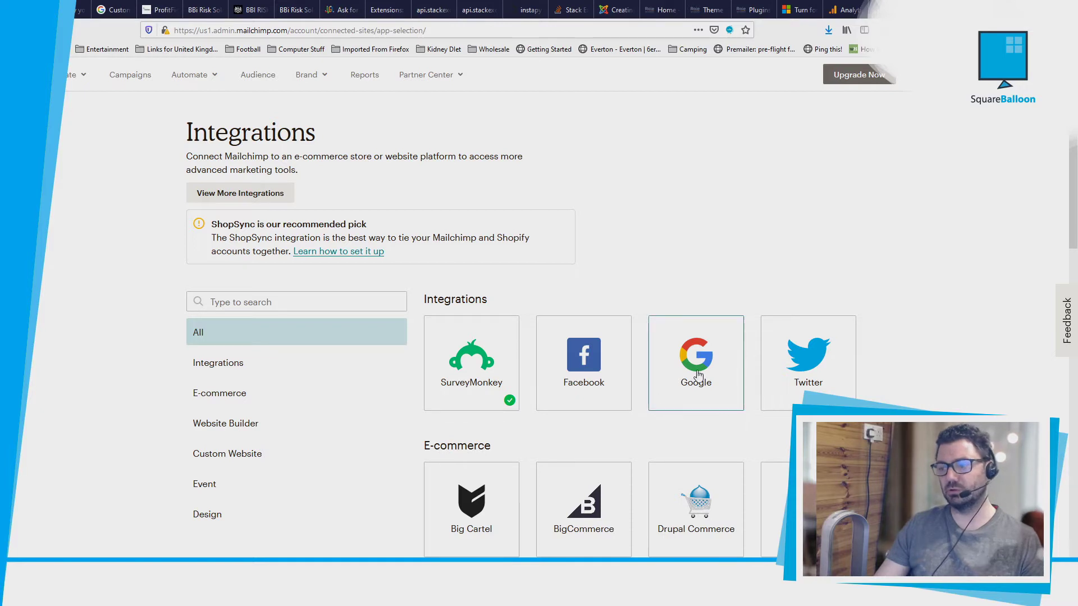
{"action": "left_click", "coordinate": [699, 370]}
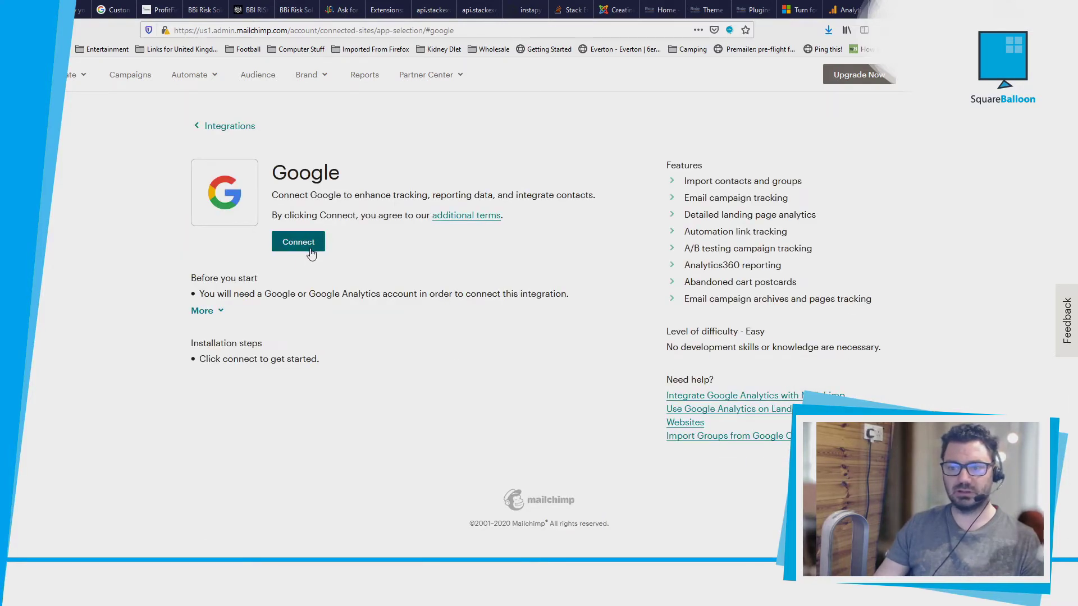
- Connect Mailchimp to the chosen Google account and allow it access
{"action": "left_click", "coordinate": [313, 246]}
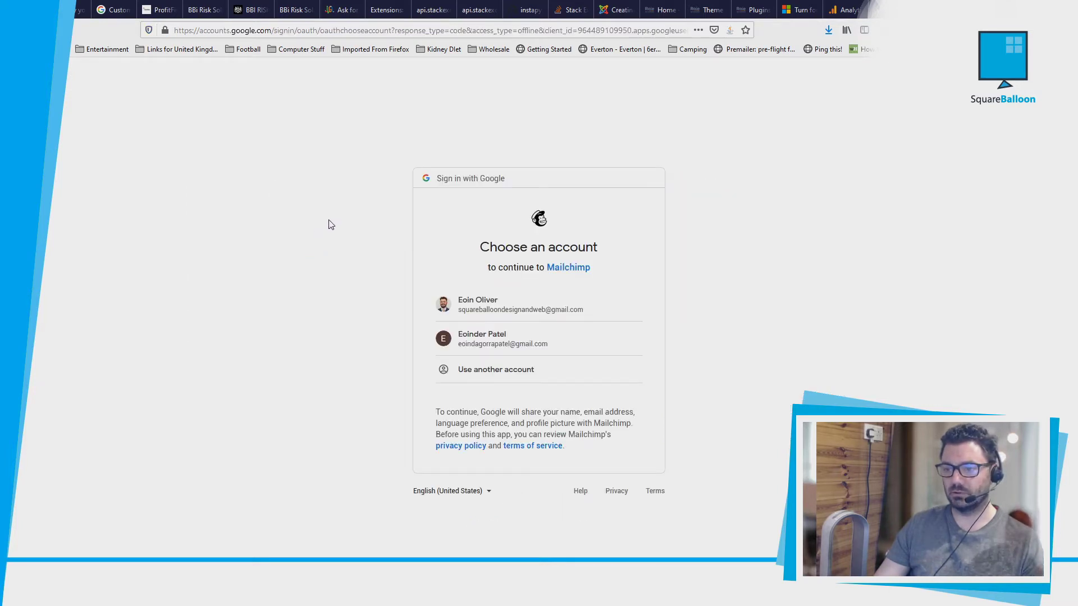
{"action": "left_click", "coordinate": [525, 307]}
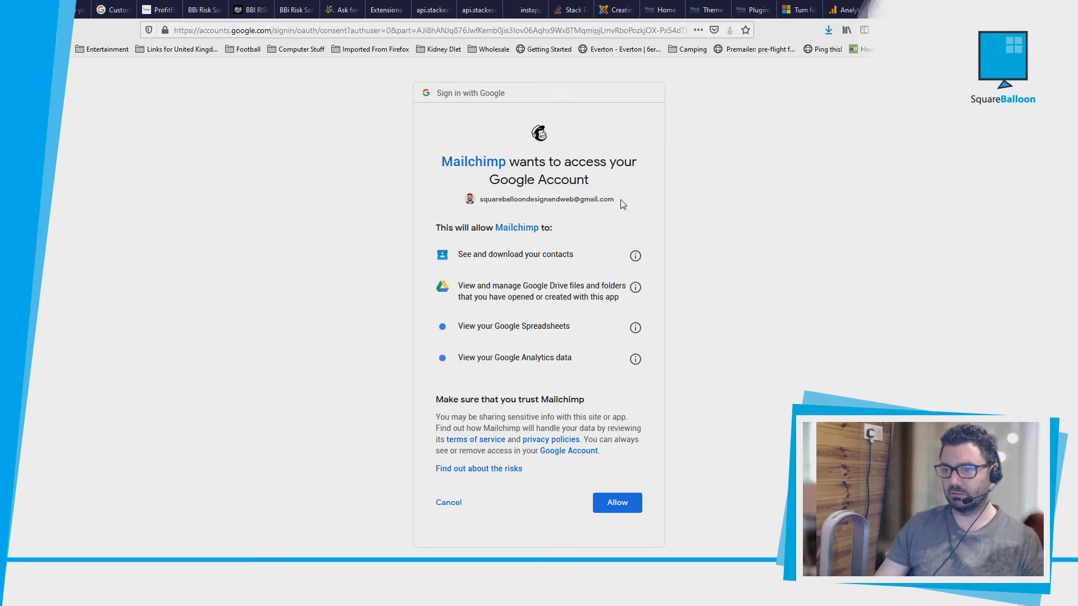
{"action": "left_click", "coordinate": [623, 510]}
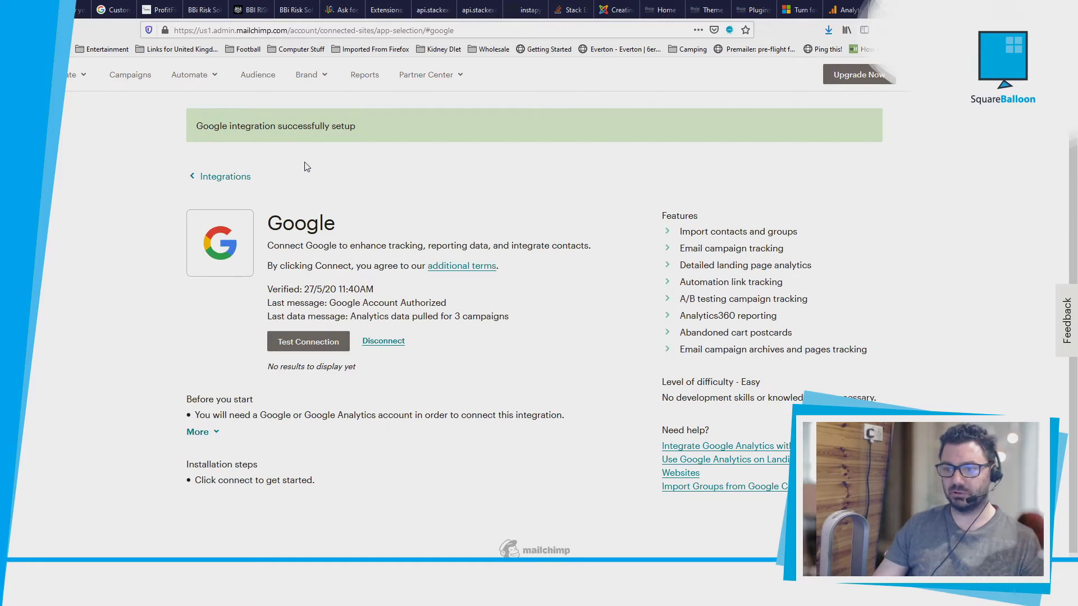
- Test the connection to confirm access to Analytics, Contacts and Drive data
{"action": "left_click", "coordinate": [316, 347]}
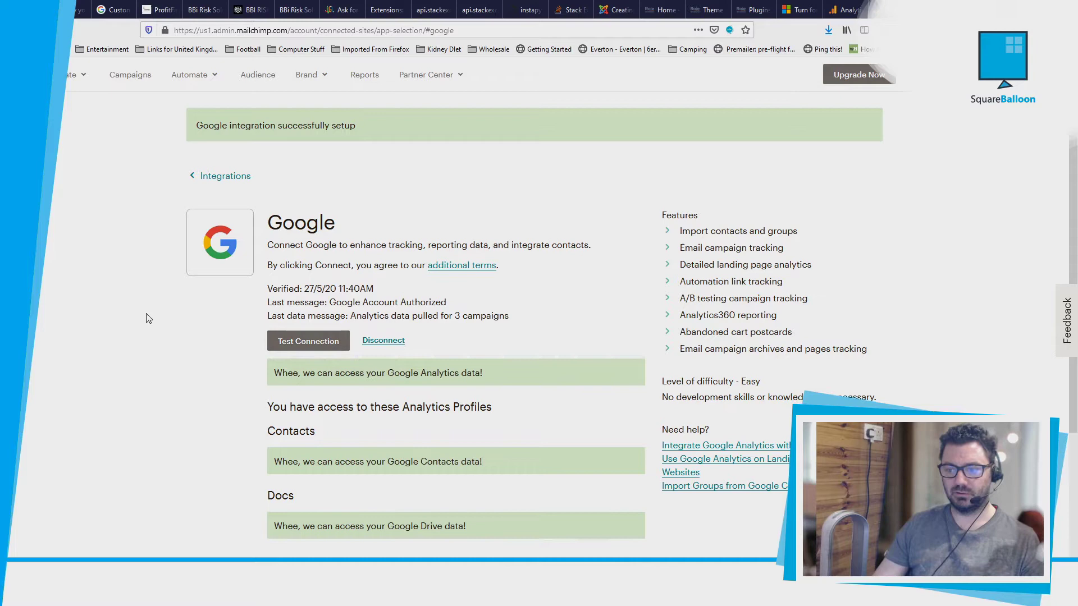
{"action": "scroll", "coordinate": [149, 318], "scroll_direction": "down", "scroll_amount": 3}
{"action": "scroll", "coordinate": [150, 318], "scroll_direction": "up", "scroll_amount": 3}
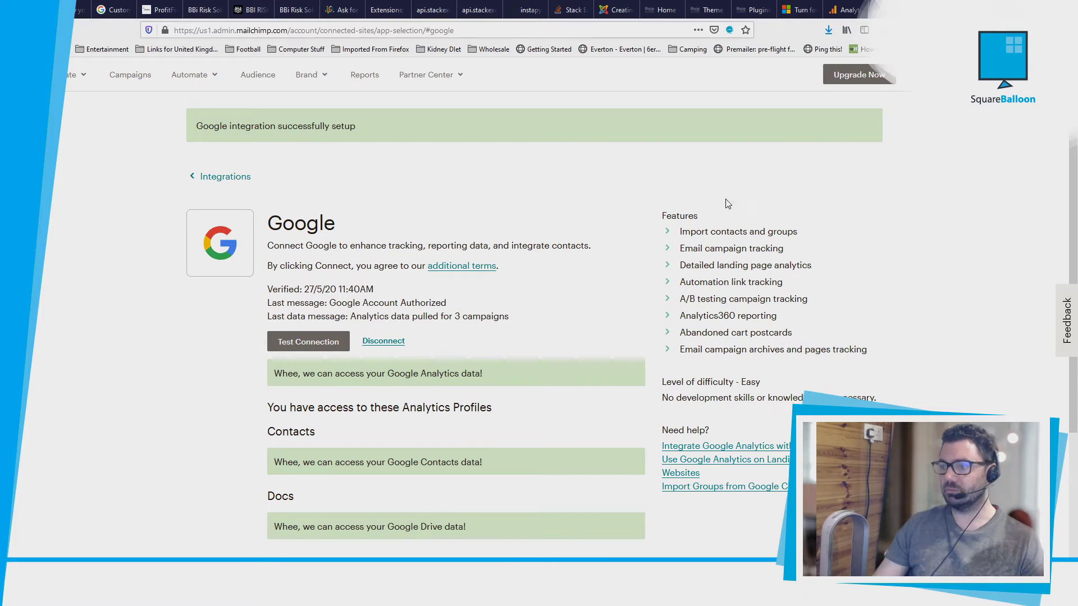
- Edit the Test draft campaign and expand its Settings & Tracking section
{"action": "left_click", "coordinate": [129, 78]}
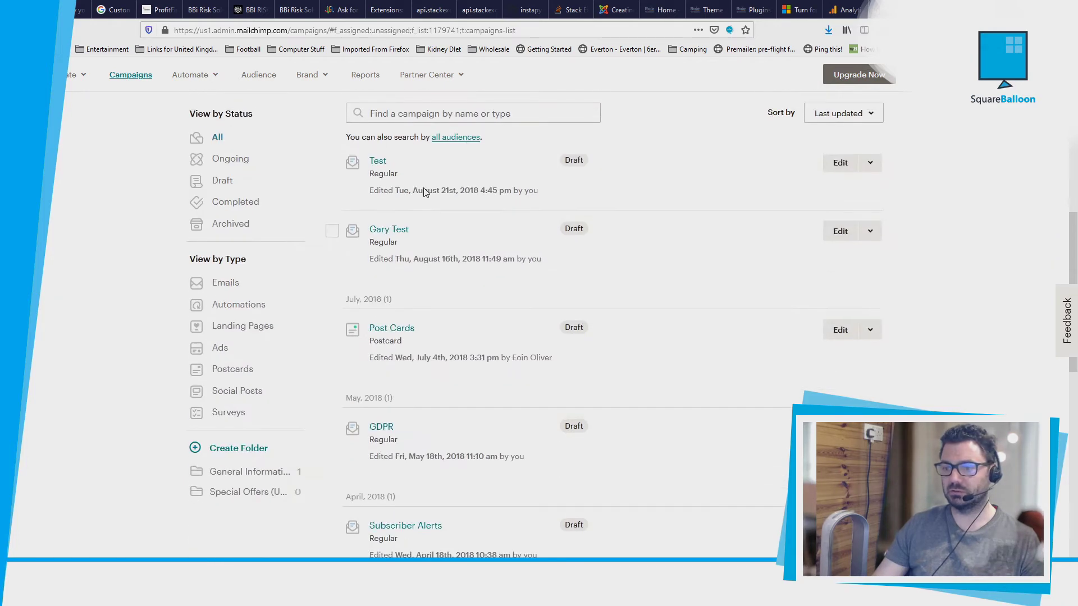
{"action": "left_click", "coordinate": [840, 163]}
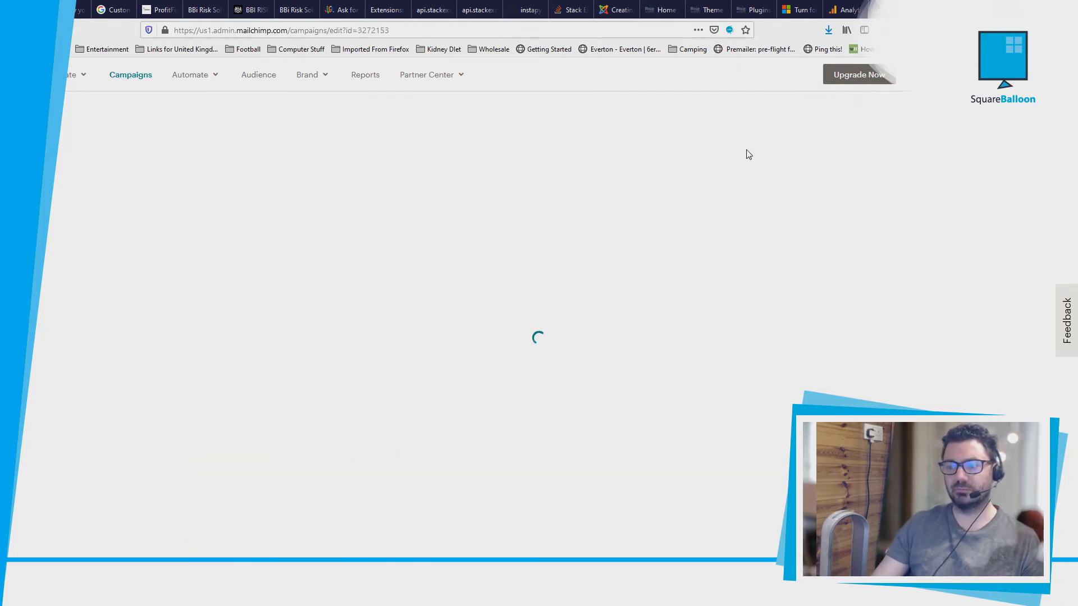
{"action": "scroll", "coordinate": [414, 280], "scroll_direction": "down", "scroll_amount": 3}
{"action": "scroll", "coordinate": [414, 281], "scroll_direction": "down", "scroll_amount": 5}
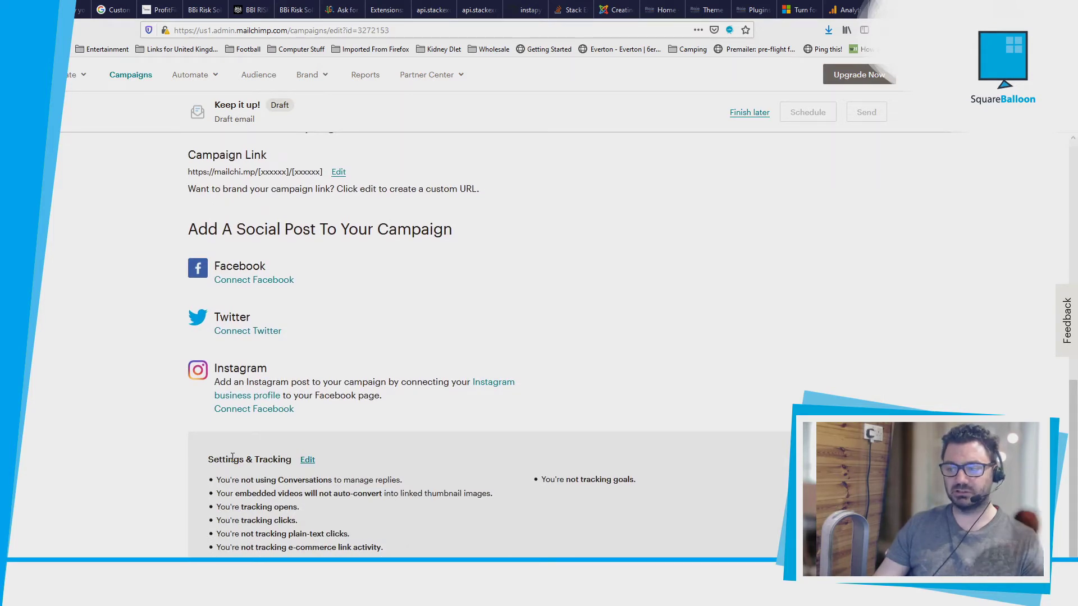
{"action": "left_click", "coordinate": [307, 460]}
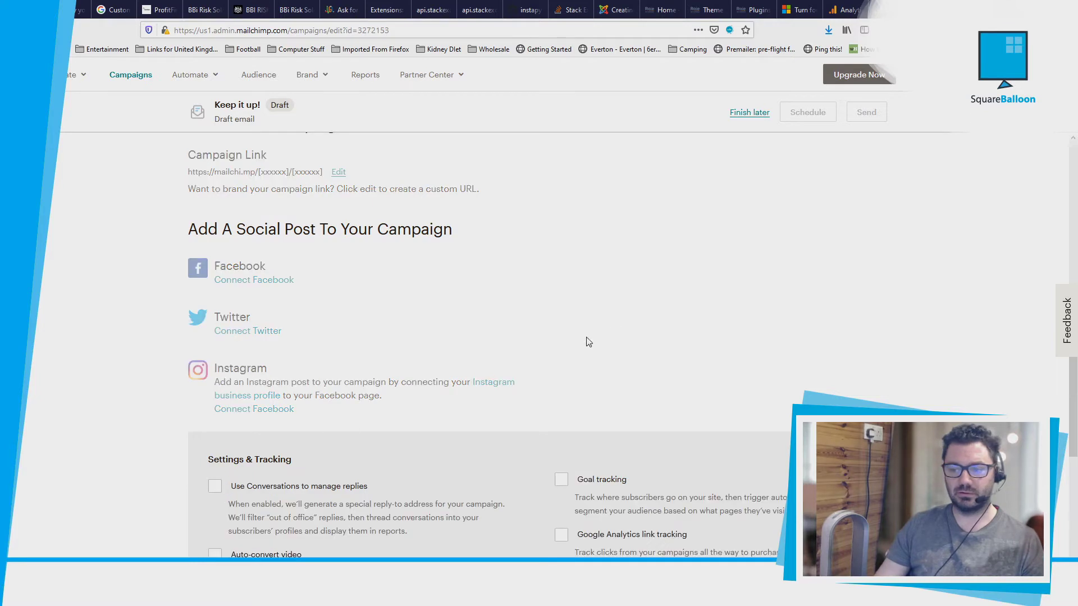
{"action": "scroll", "coordinate": [626, 308], "scroll_direction": "down", "scroll_amount": 5}
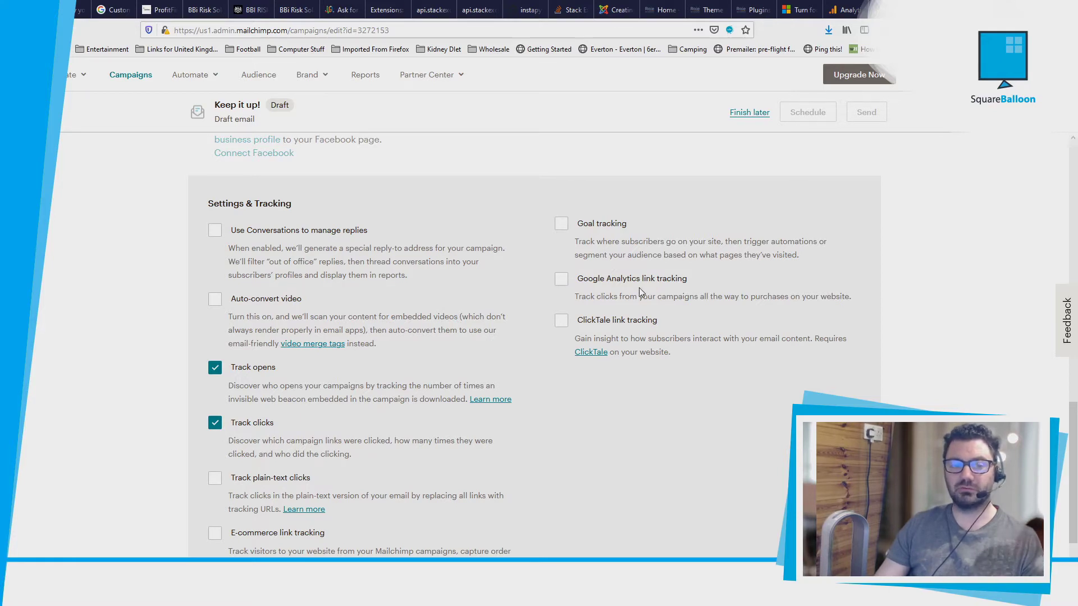
- Enable Google Analytics link tracking and start swapping the title's underscores for hyphens
{"action": "left_click", "coordinate": [561, 281]}
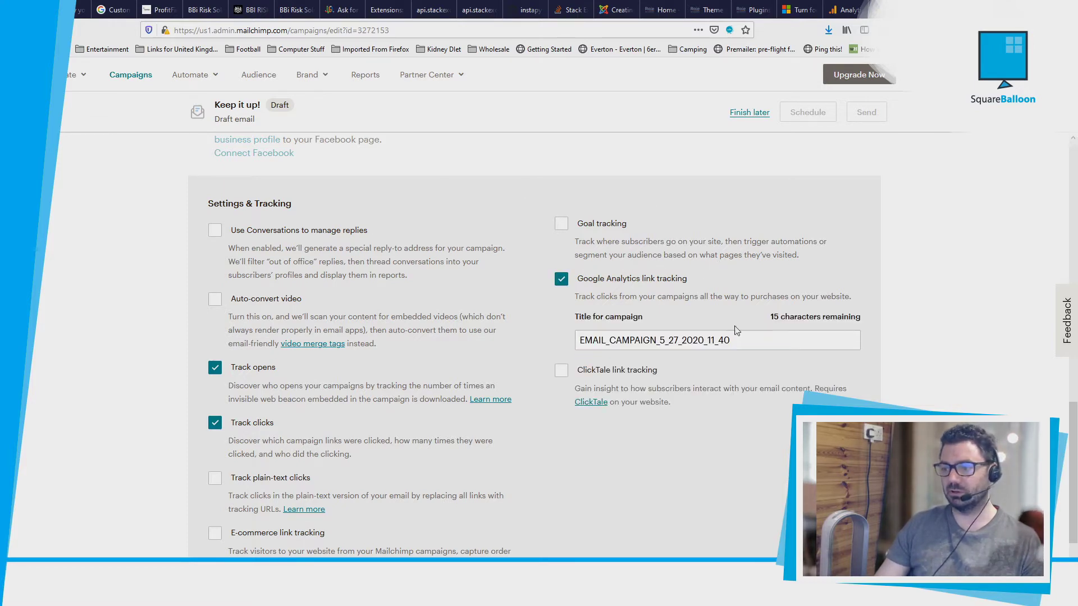
{"action": "left_click", "coordinate": [611, 340]}
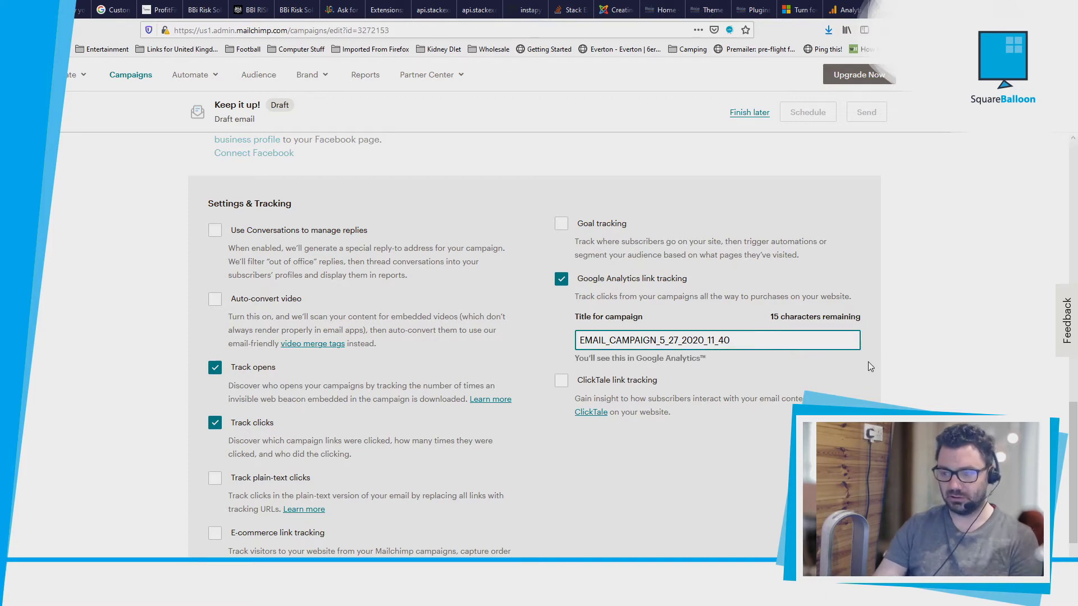
{"action": "key", "text": "BackSpace"}
{"action": "type", "text": "-"}
{"action": "key", "text": "End"}
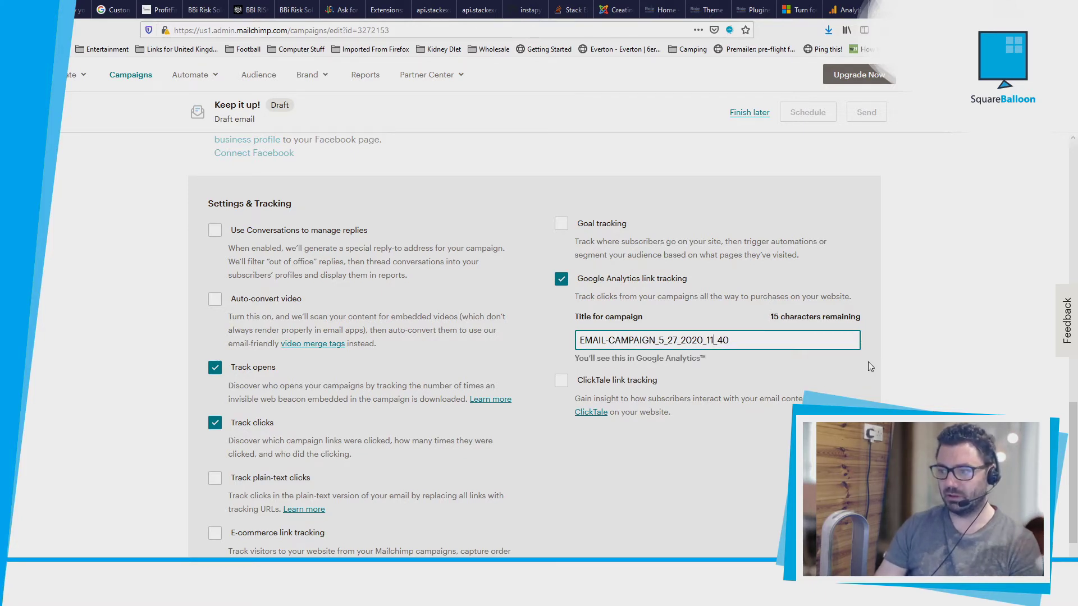
{"action": "key", "text": "Left"}
{"action": "key", "text": "Left"}
{"action": "key", "text": "BackSpace"}
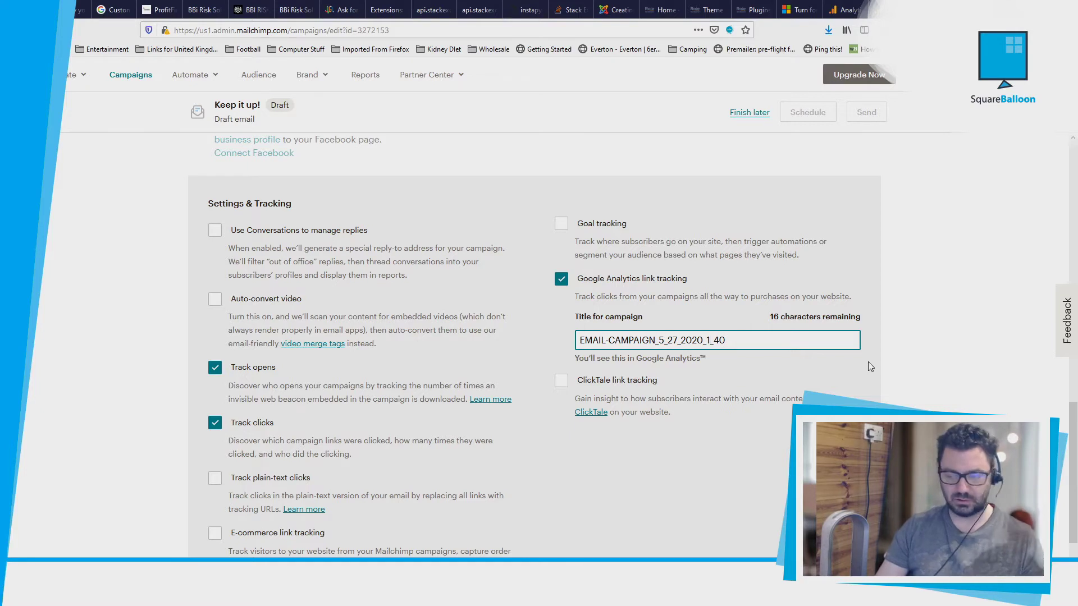
{"action": "type", "text": "1-"}
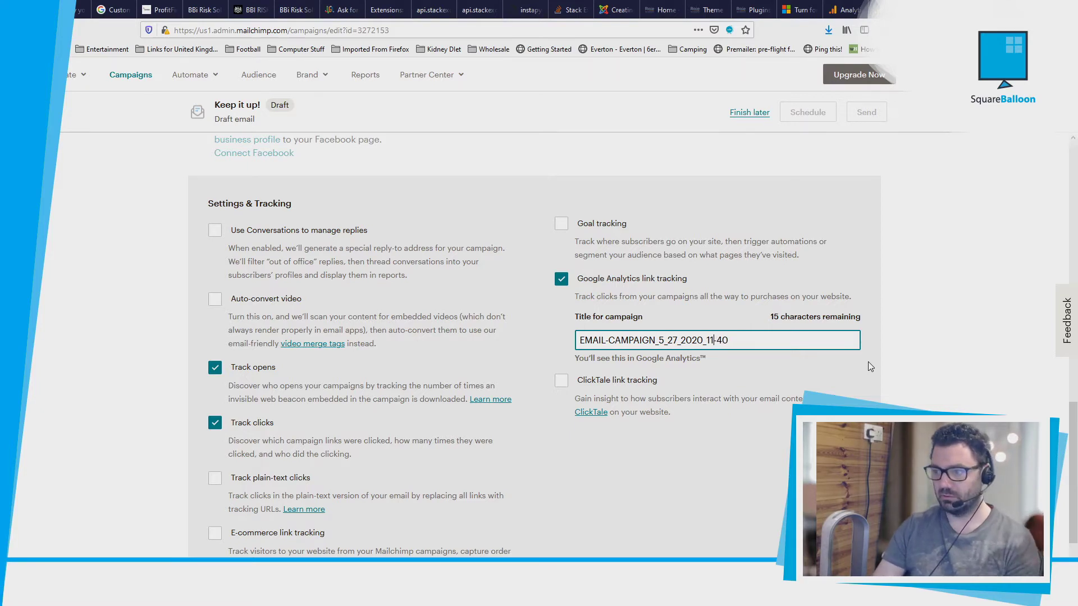
- Finish hyphenating the title and replace its prefix with MAILCHIMP-VIDEO-CAMPAIGN--
{"action": "key", "text": "Left"}
{"action": "key", "text": "Left"}
{"action": "key", "text": "Left"}
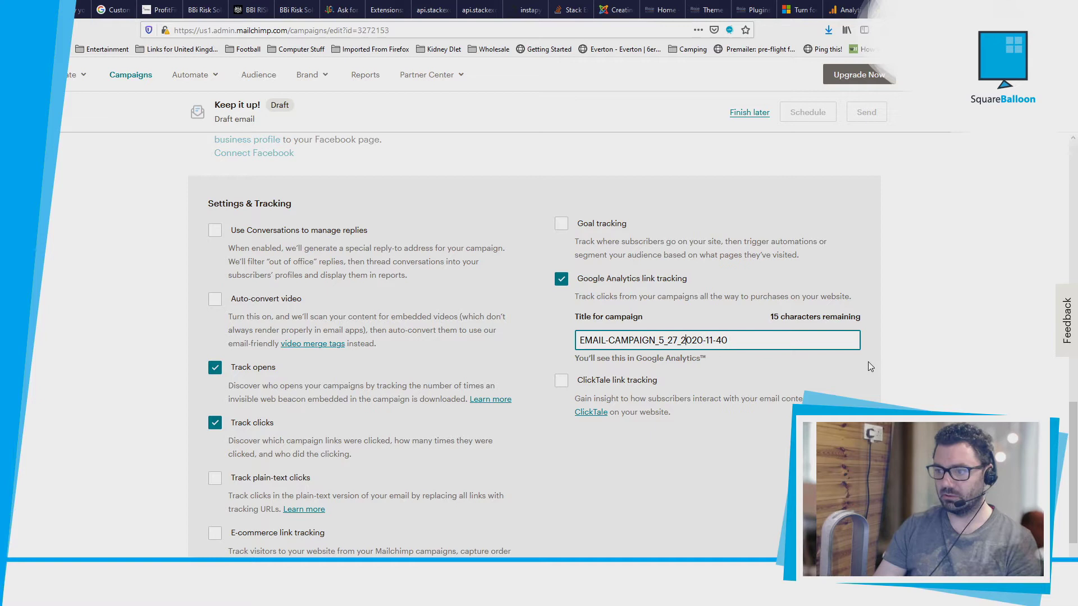
{"action": "key", "text": "BackSpace"}
{"action": "type", "text": "-"}
{"action": "key", "text": "Left"}
{"action": "key", "text": "Left"}
{"action": "key", "text": "Left"}
{"action": "key", "text": "BackSpace"}
{"action": "type", "text": "-"}
{"action": "key", "text": "Left"}
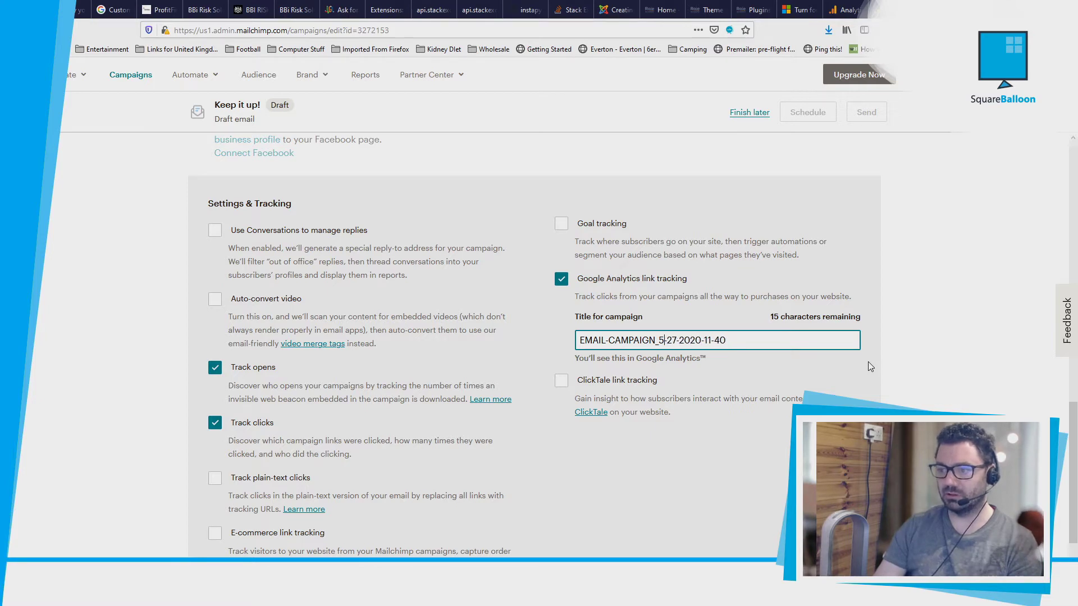
{"action": "key", "text": "Left"}
{"action": "key", "text": "BackSpace"}
{"action": "type", "text": "-"}
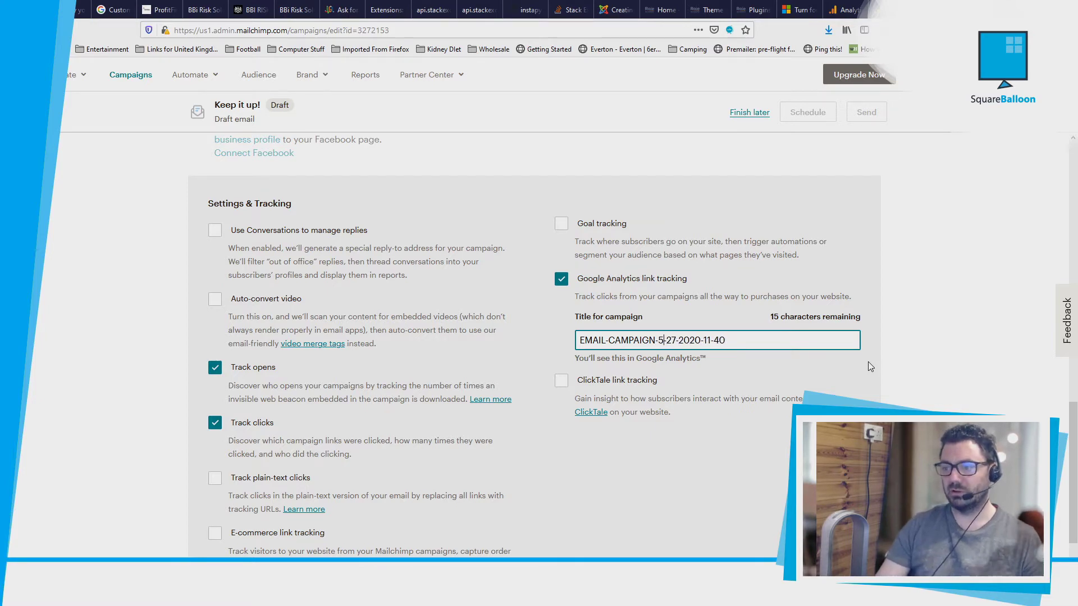
{"action": "key", "text": "shift+Home"}
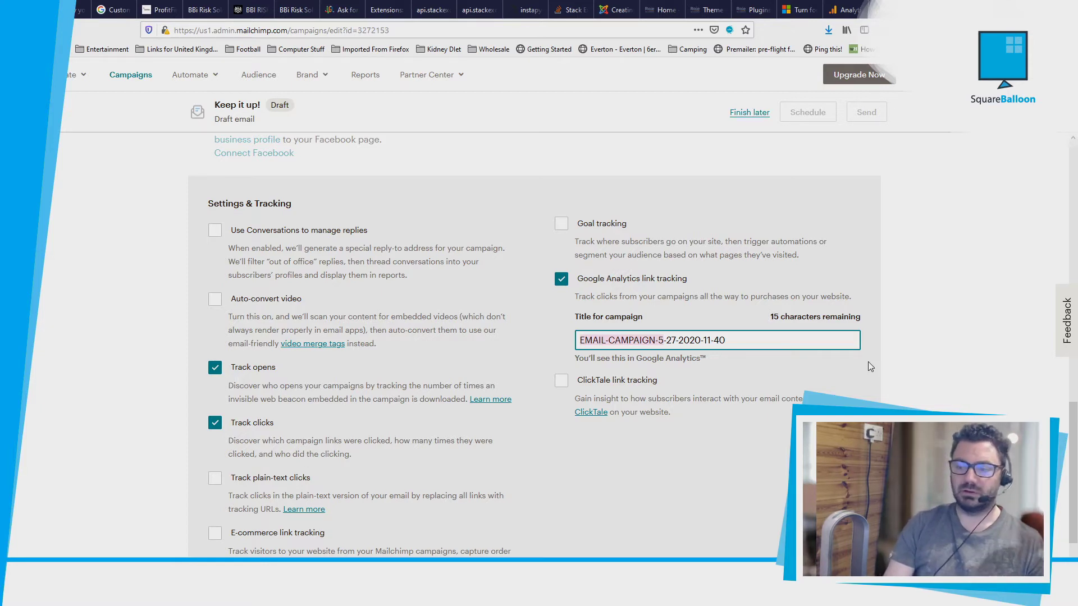
{"action": "type", "text": "MAILCHIMP"}
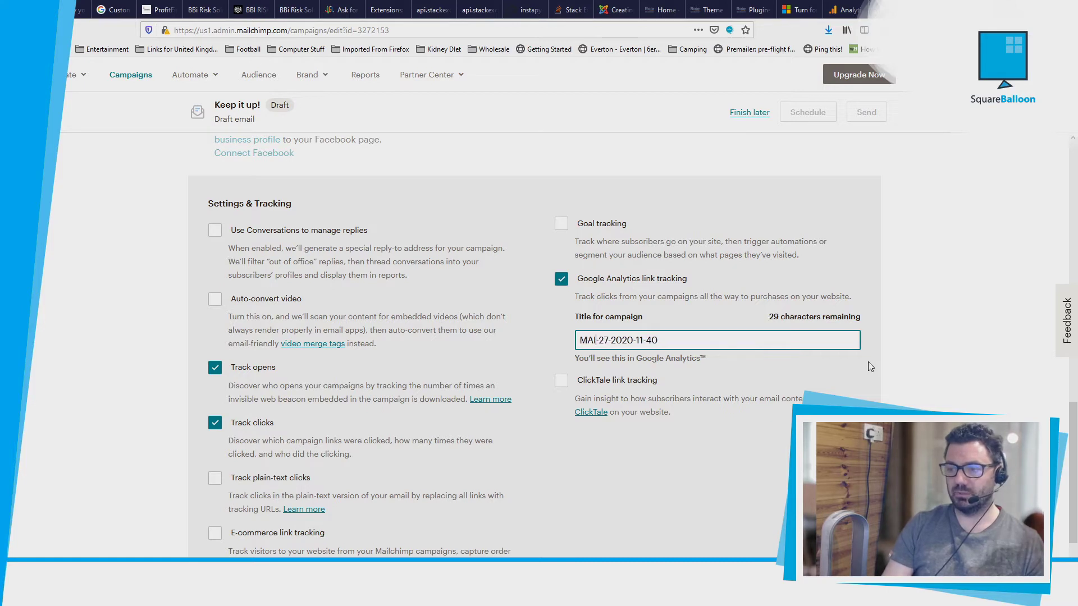
{"action": "type", "text": "-VID"}
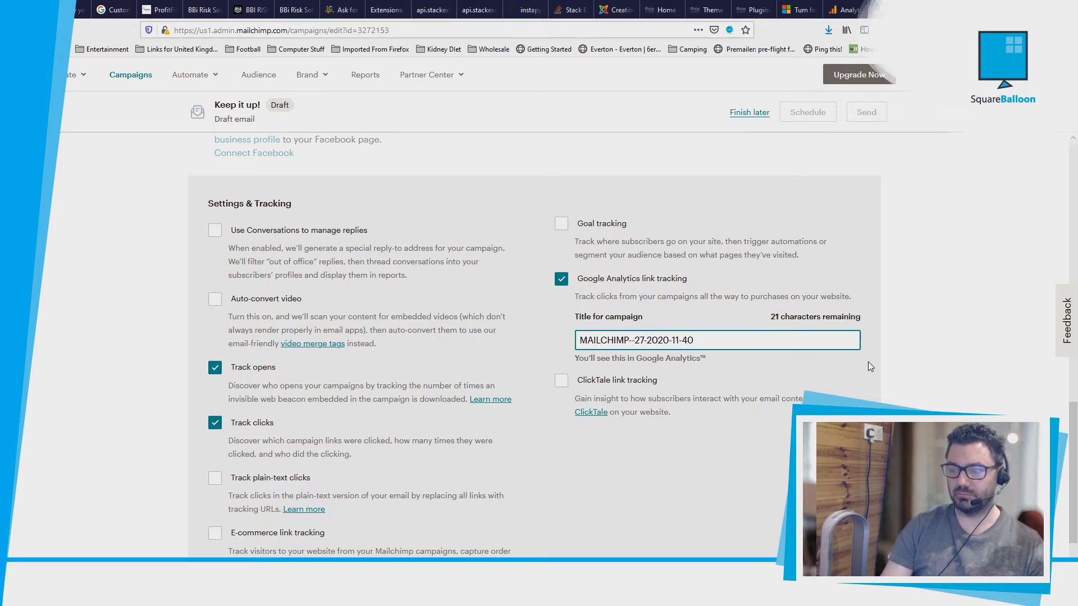
{"action": "type", "text": "EO-CA"}
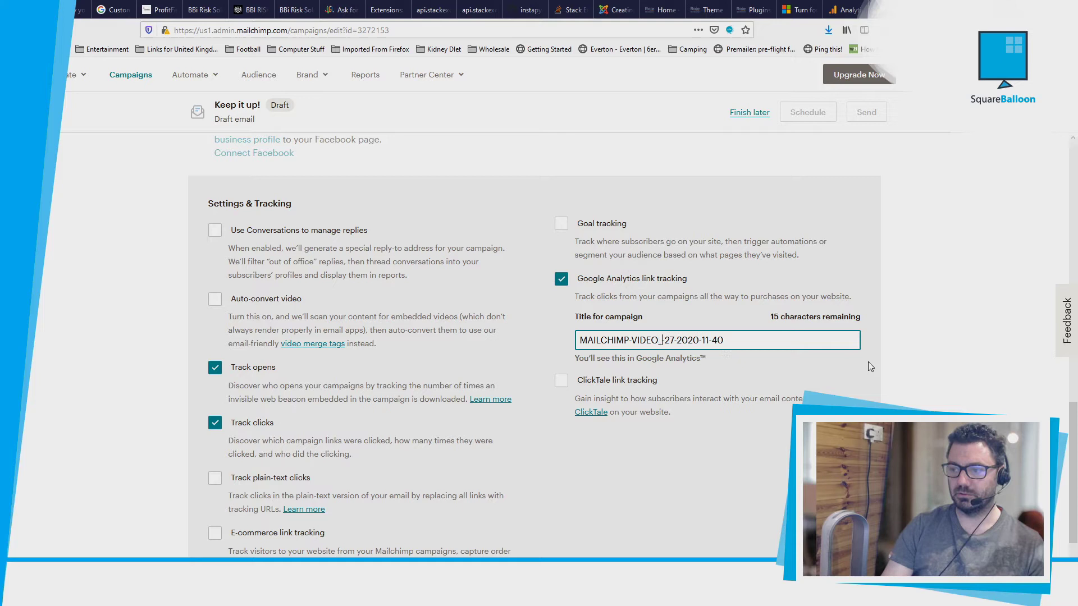
{"action": "type", "text": "MPAIGN"}
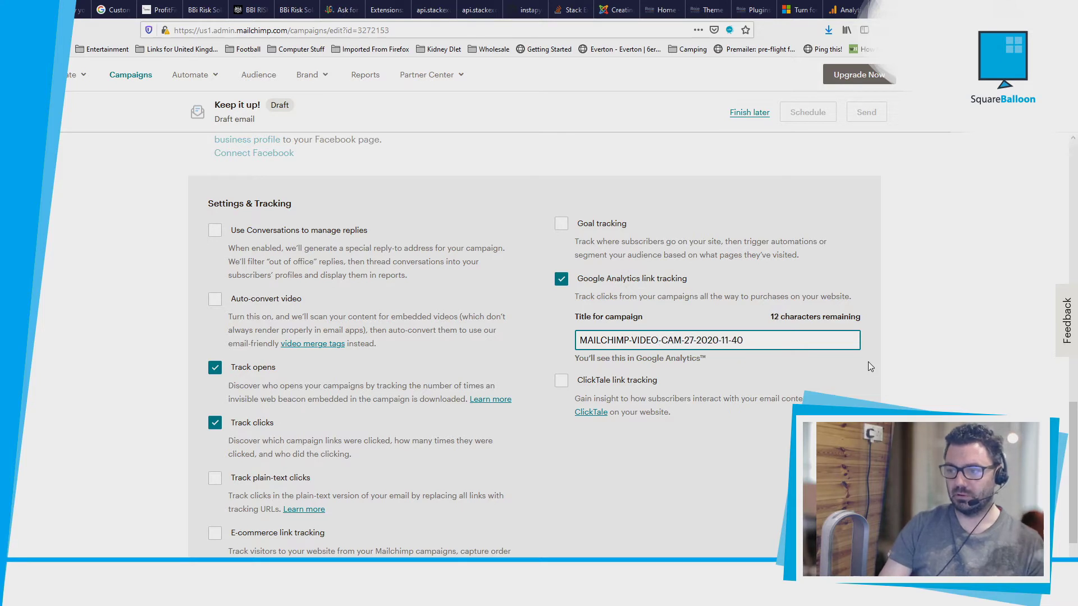
{"action": "type", "text": "--"}
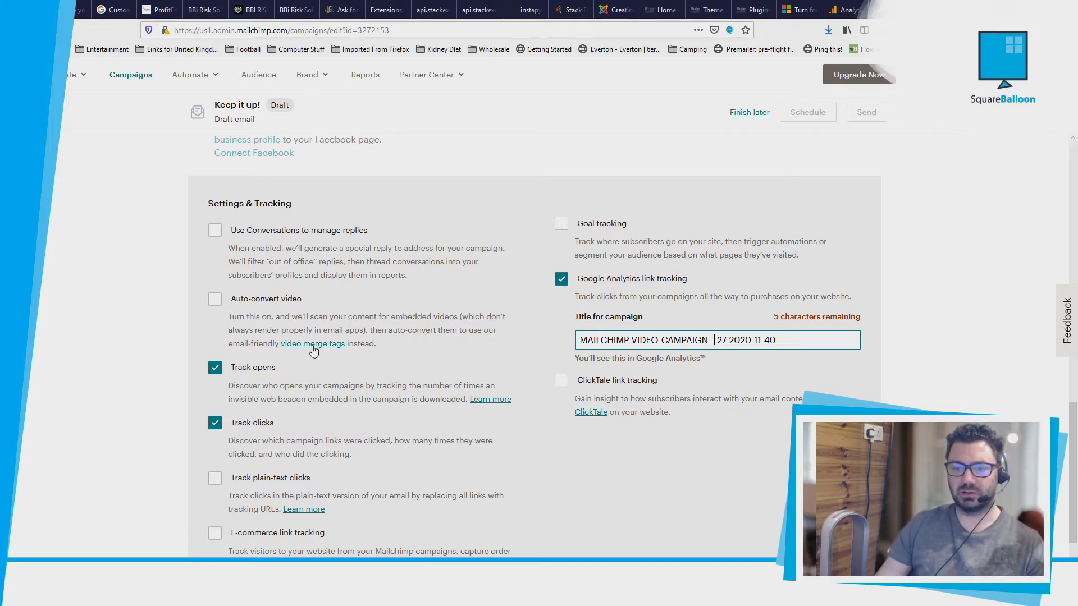
- Turn on Use Conversations, Track plain-text clicks and Goal tracking for the campaign
{"action": "left_click", "coordinate": [260, 237]}
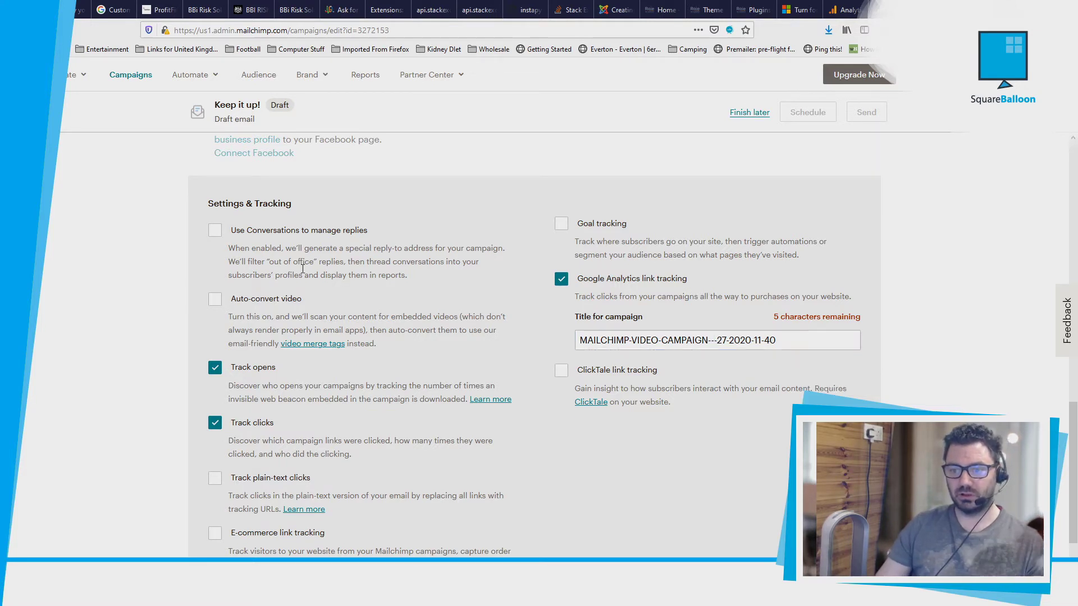
{"action": "left_click", "coordinate": [216, 231]}
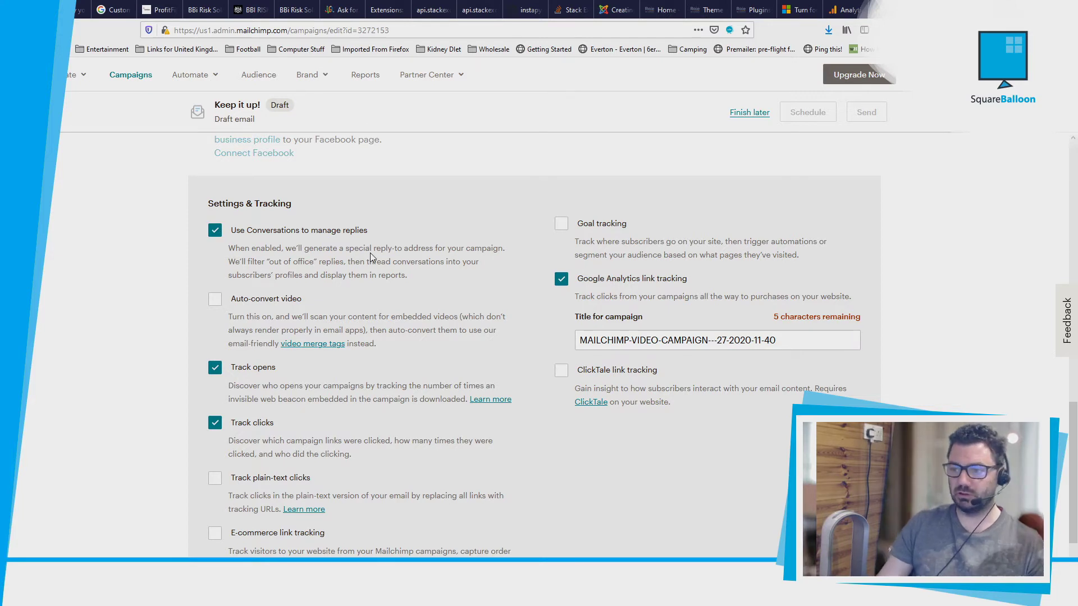
{"action": "scroll", "coordinate": [429, 297], "scroll_direction": "down", "scroll_amount": 1}
{"action": "scroll", "coordinate": [429, 297], "scroll_direction": "down", "scroll_amount": 2}
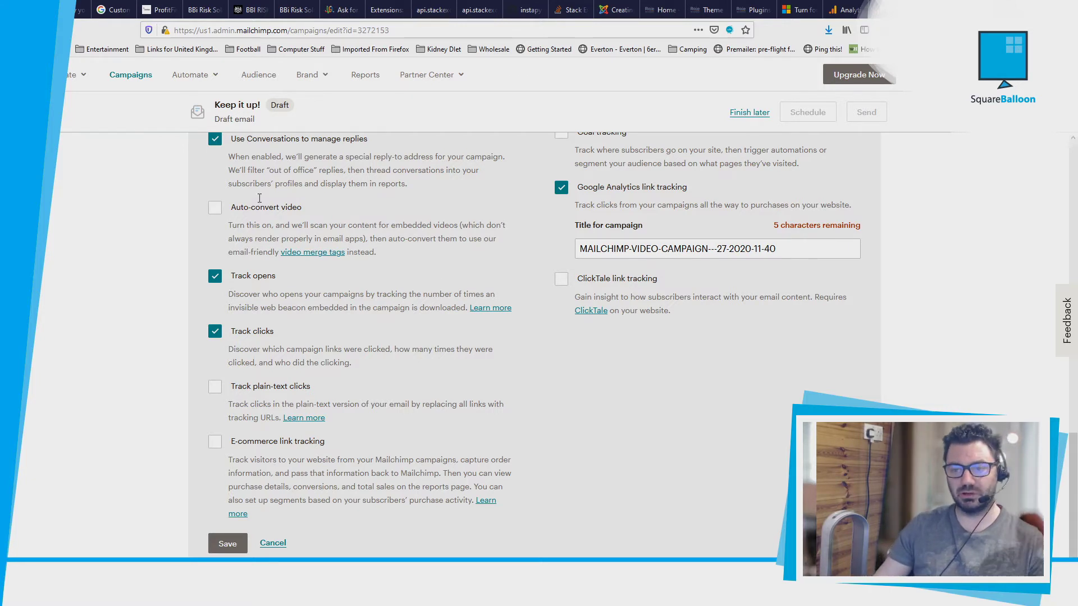
{"action": "left_click", "coordinate": [215, 387]}
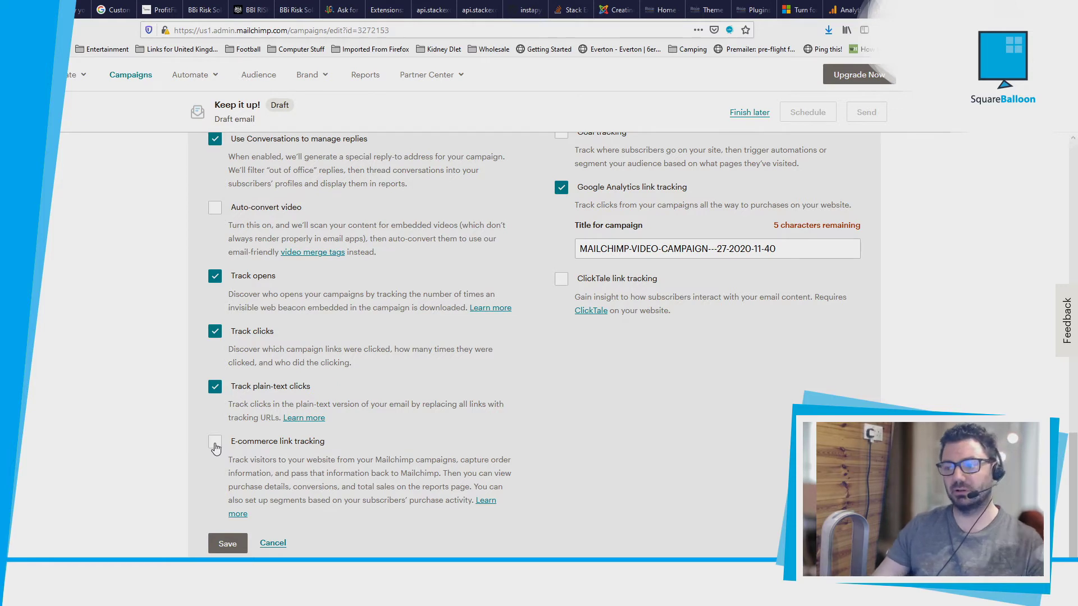
{"action": "scroll", "coordinate": [570, 312], "scroll_direction": "up", "scroll_amount": 2}
{"action": "left_click", "coordinate": [605, 195]}
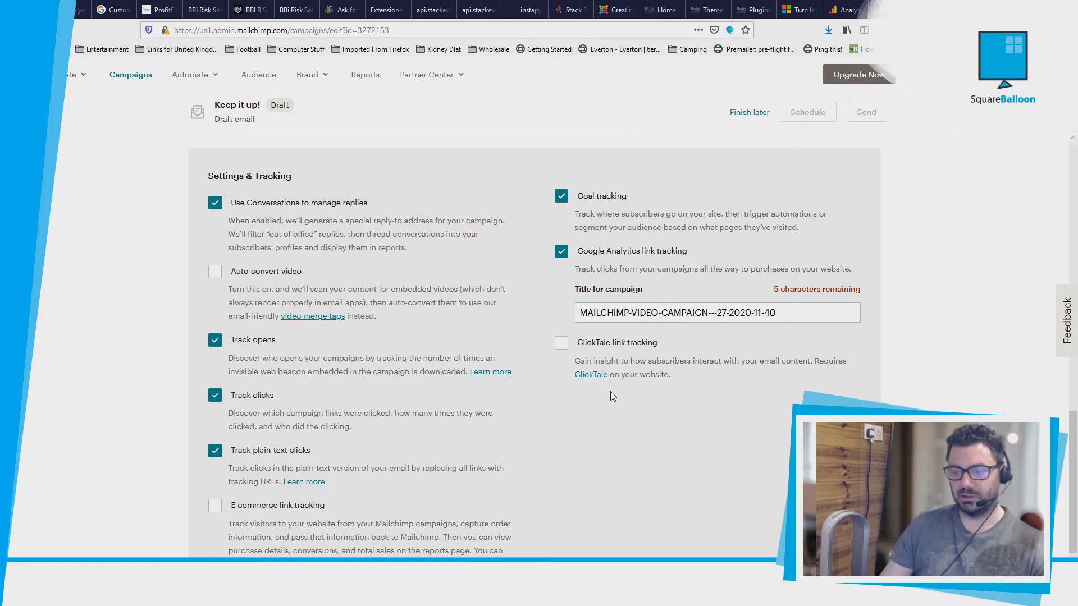
{"action": "scroll", "coordinate": [615, 397], "scroll_direction": "down", "scroll_amount": 2}
- Save the campaign's Settings & Tracking changes
{"action": "left_click", "coordinate": [228, 544]}
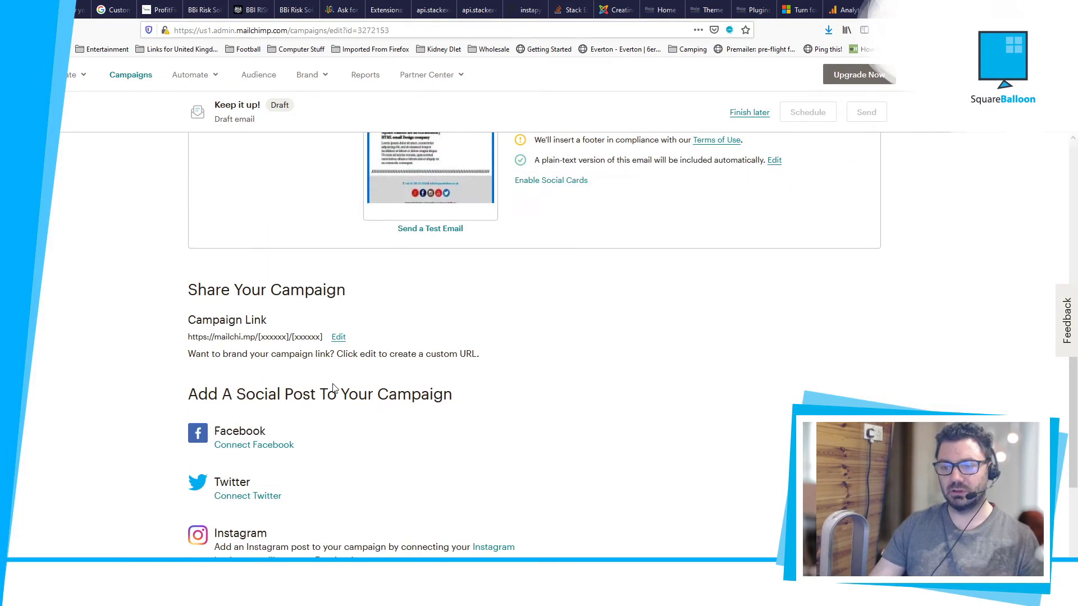
- Reopen Settings & Tracking to review the Google Analytics campaign title, then switch tabs
{"action": "scroll", "coordinate": [348, 337], "scroll_direction": "down", "scroll_amount": 3}
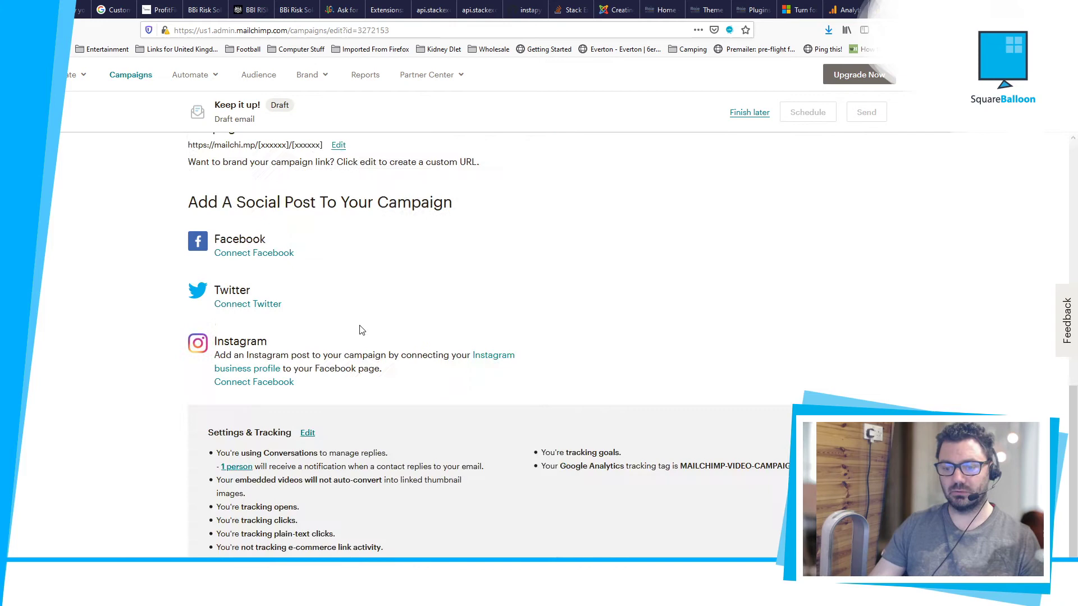
{"action": "left_click", "coordinate": [307, 432]}
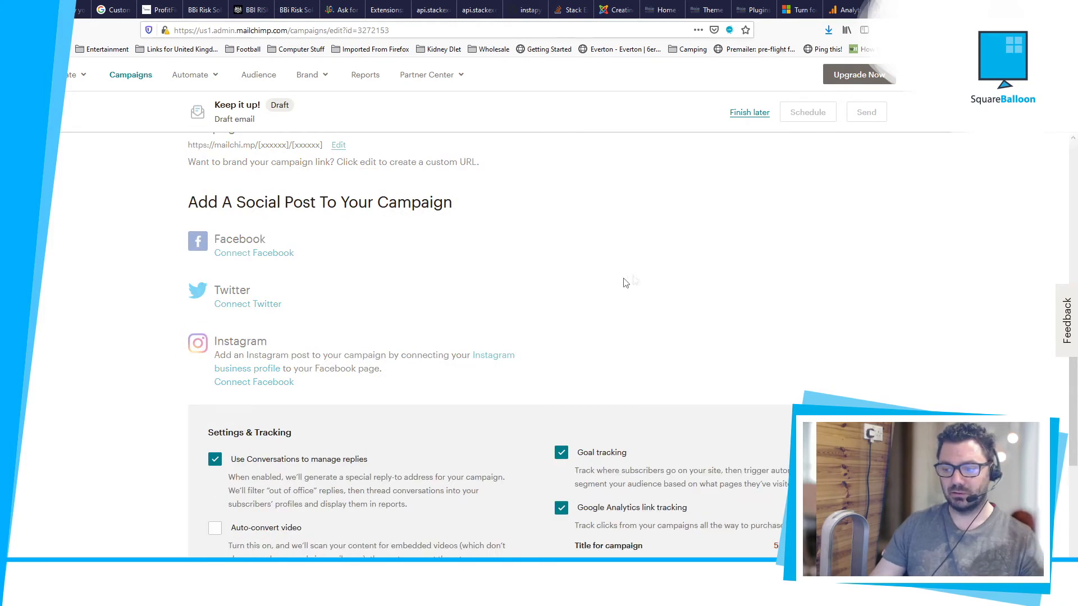
{"action": "scroll", "coordinate": [580, 251], "scroll_direction": "down", "scroll_amount": 5}
{"action": "left_click_drag", "start_coordinate": [580, 251], "coordinate": [840, 257]}
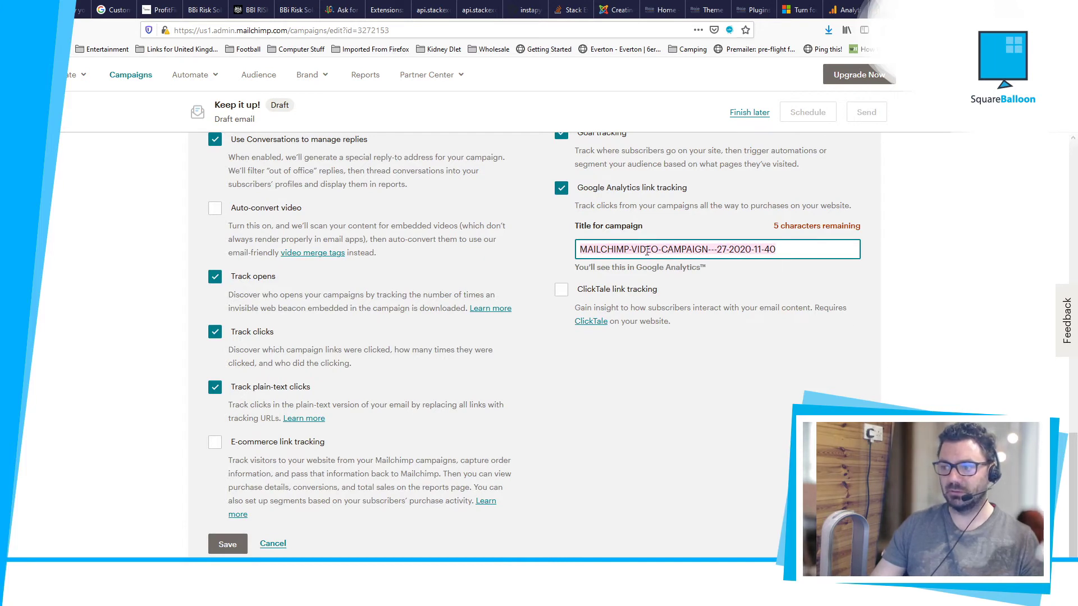
{"action": "left_click", "coordinate": [933, 254]}
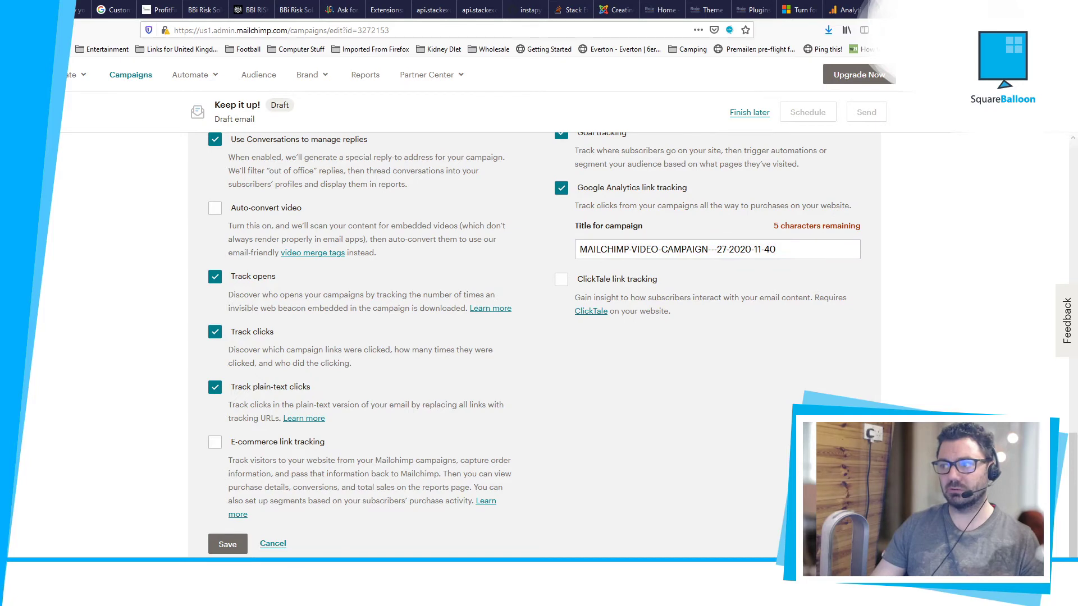
{"action": "left_click", "coordinate": [847, 9]}
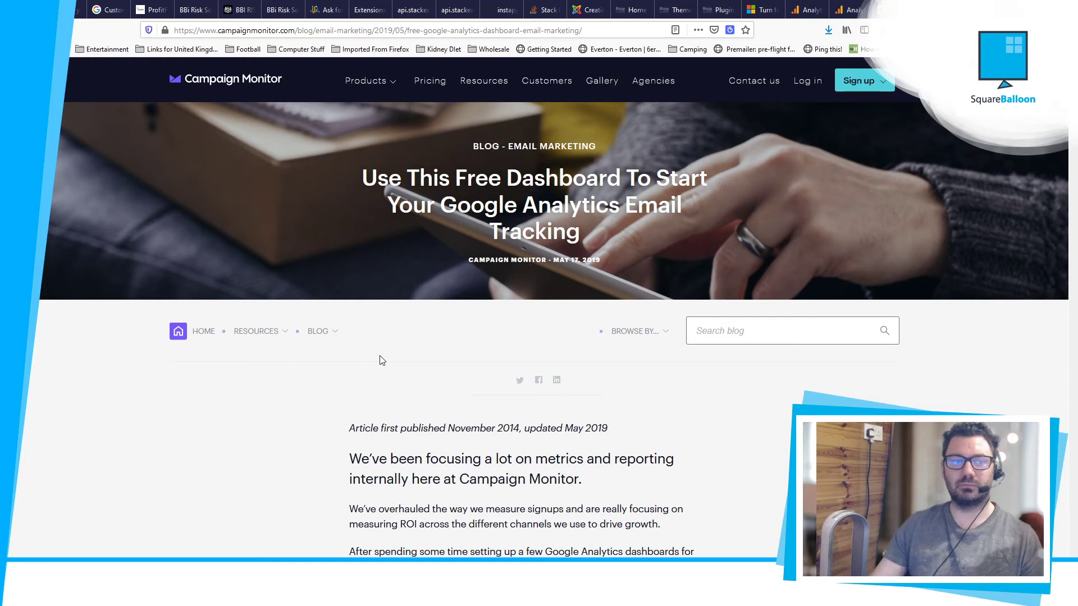
- Scroll the Campaign Monitor article down to its dashboard installation steps
{"action": "left_click", "coordinate": [340, 31]}
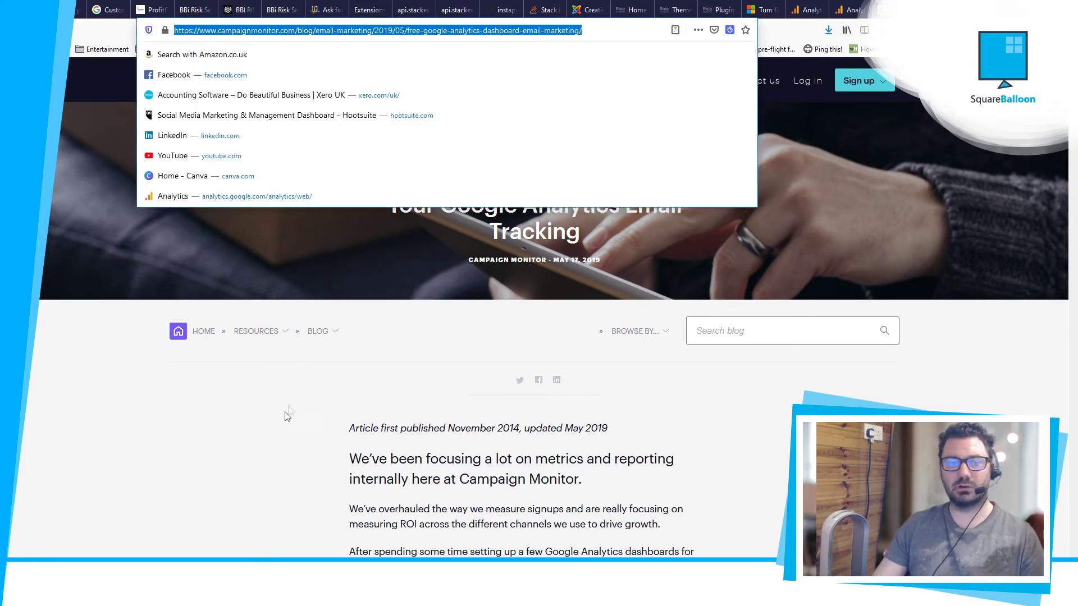
{"action": "left_click", "coordinate": [270, 415]}
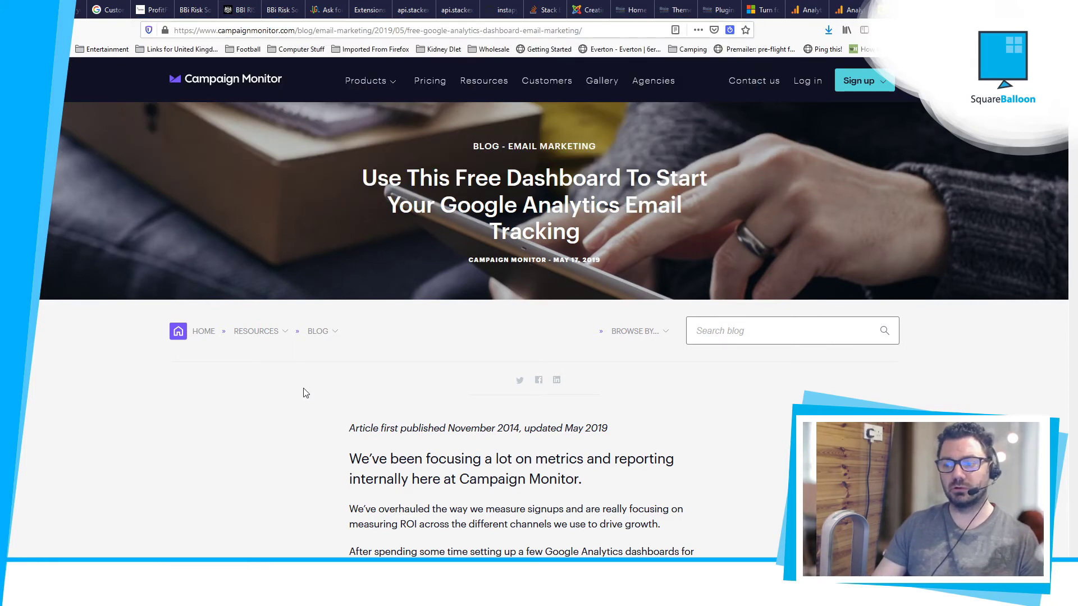
{"action": "scroll", "coordinate": [460, 346], "scroll_direction": "down", "scroll_amount": 7}
{"action": "scroll", "coordinate": [497, 319], "scroll_direction": "down", "scroll_amount": 10}
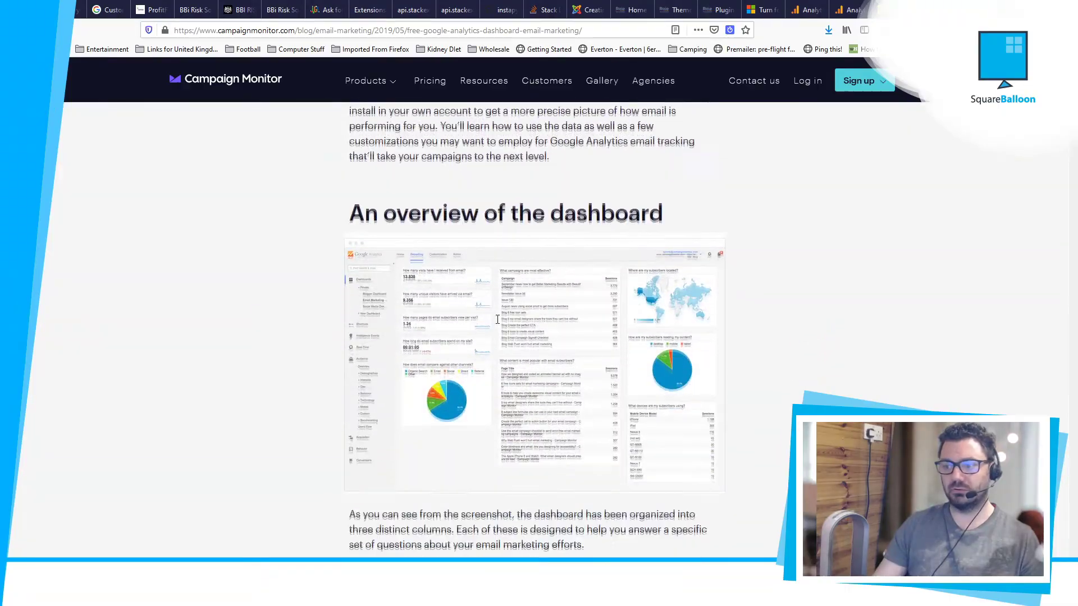
{"action": "scroll", "coordinate": [786, 280], "scroll_direction": "down", "scroll_amount": 20}
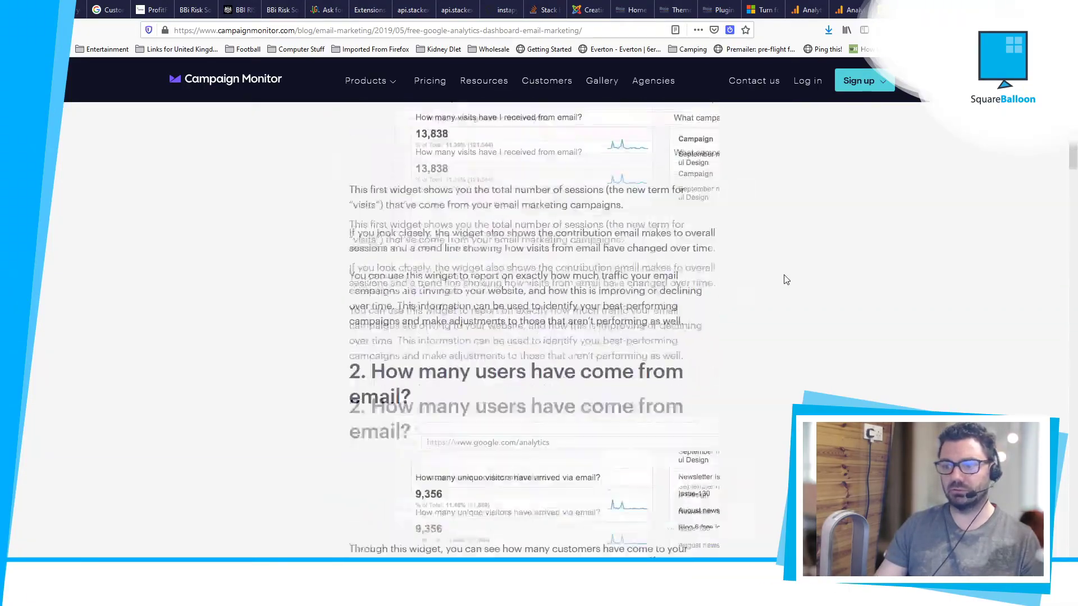
{"action": "scroll", "coordinate": [786, 280], "scroll_direction": "down", "scroll_amount": 20}
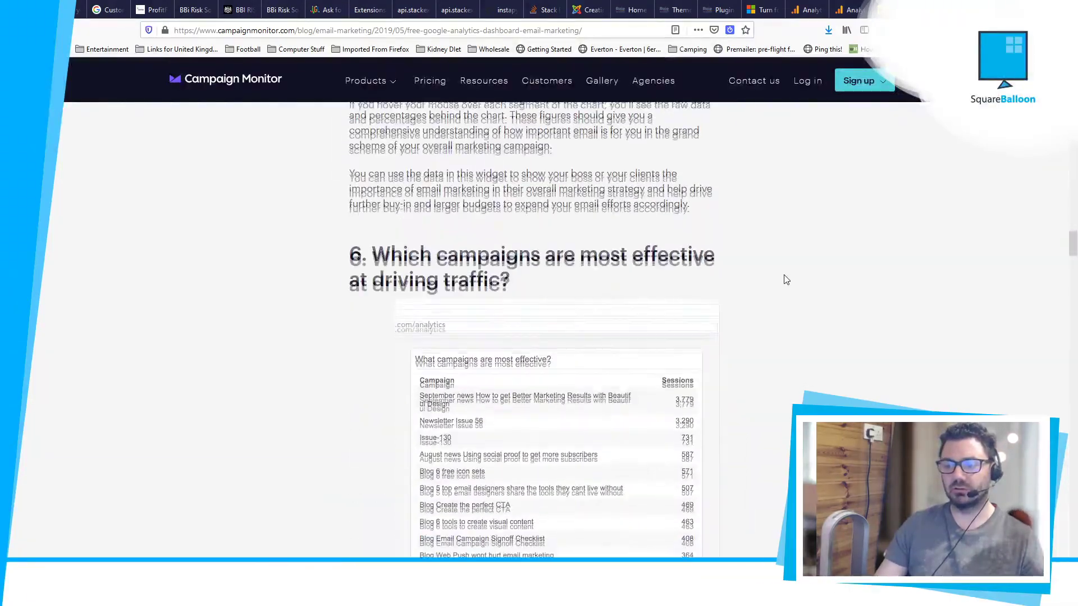
{"action": "scroll", "coordinate": [786, 280], "scroll_direction": "down", "scroll_amount": 20}
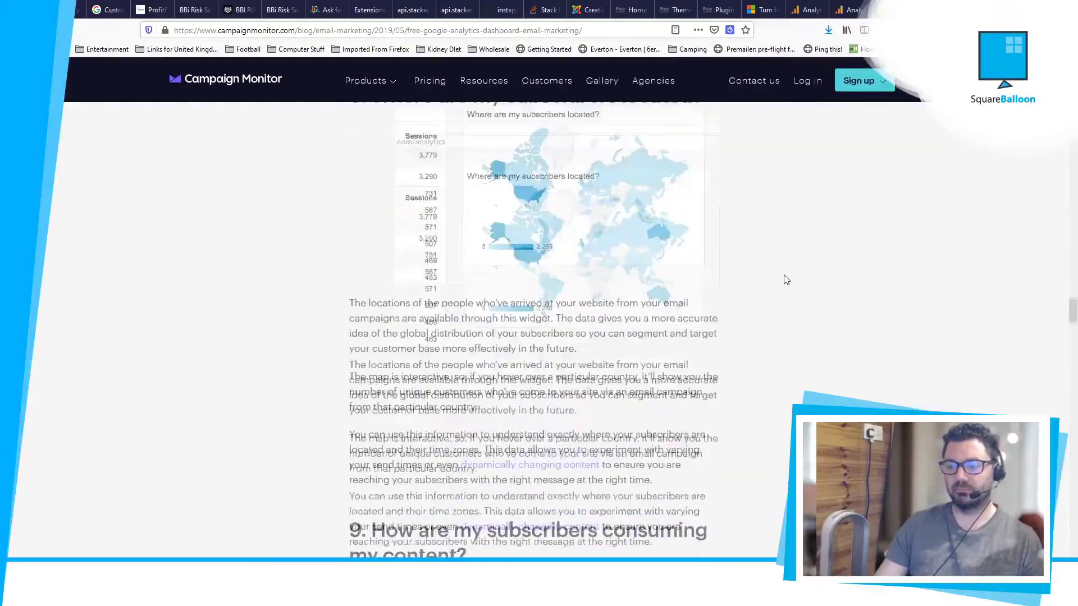
{"action": "scroll", "coordinate": [786, 279], "scroll_direction": "down", "scroll_amount": 8}
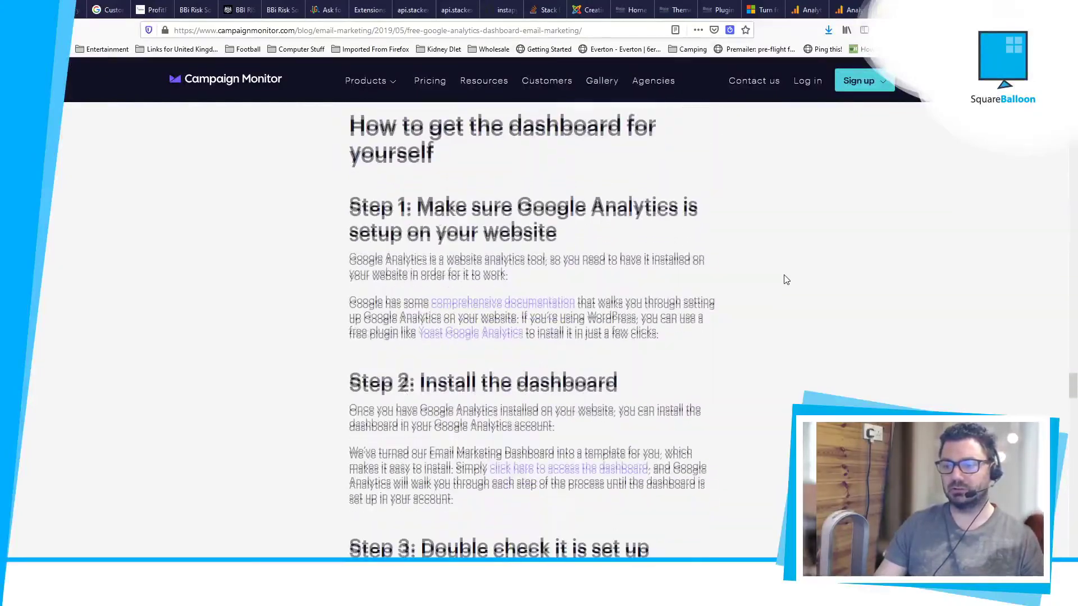
{"action": "scroll", "coordinate": [709, 280], "scroll_direction": "down", "scroll_amount": 2}
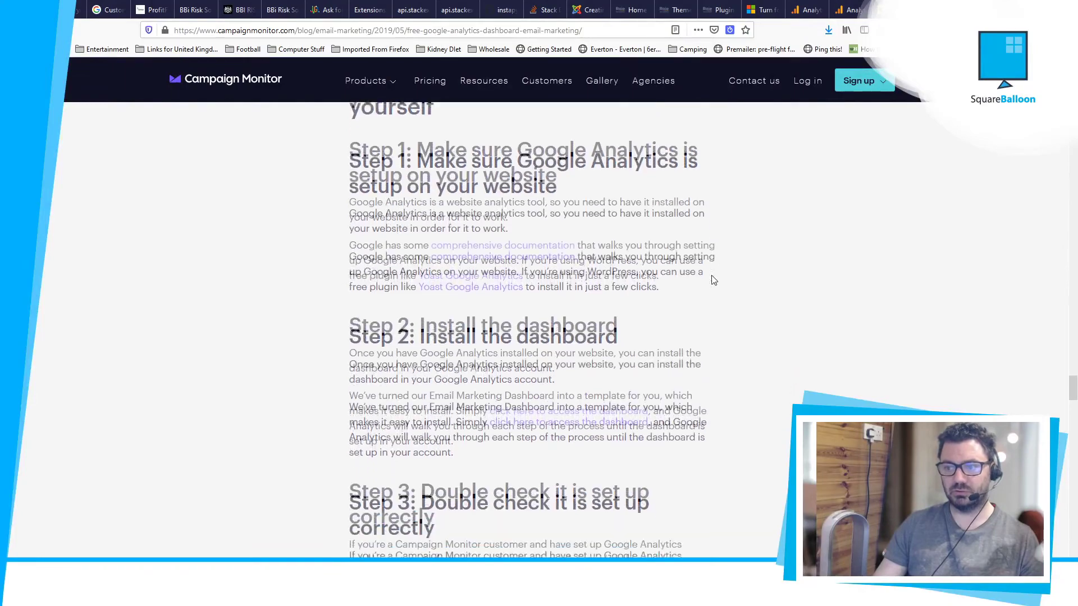
{"action": "scroll", "coordinate": [645, 240], "scroll_direction": "up", "scroll_amount": 2}
- Follow Step 2's 'click here to access the dashboard' link to the Email Marketing Dashboard
{"action": "left_click_drag", "start_coordinate": [323, 216], "coordinate": [621, 241]}
{"action": "left_click", "coordinate": [622, 238]}
{"action": "scroll", "coordinate": [621, 235], "scroll_direction": "down", "scroll_amount": 5}
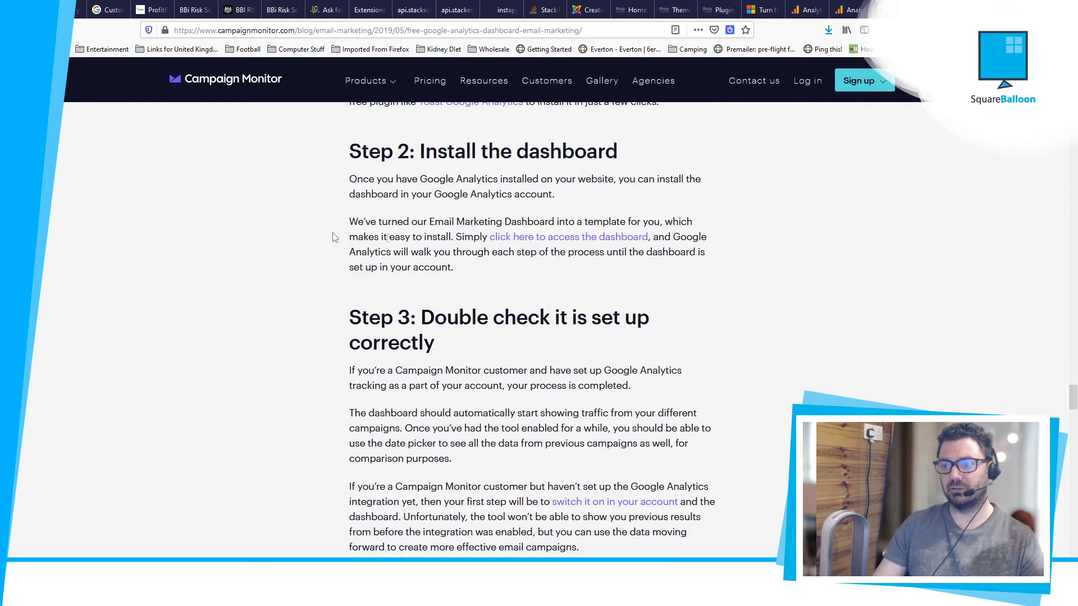
{"action": "left_click", "coordinate": [508, 242]}
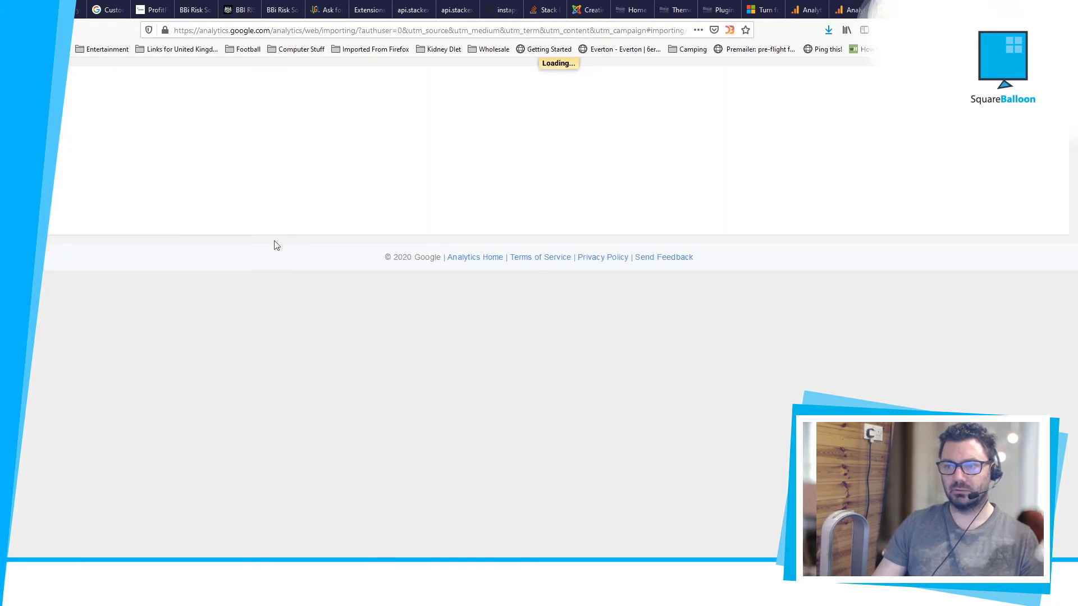
- Import the dashboard into the Square Balloon 'Default (Use this one)' view
{"action": "left_click", "coordinate": [444, 224]}
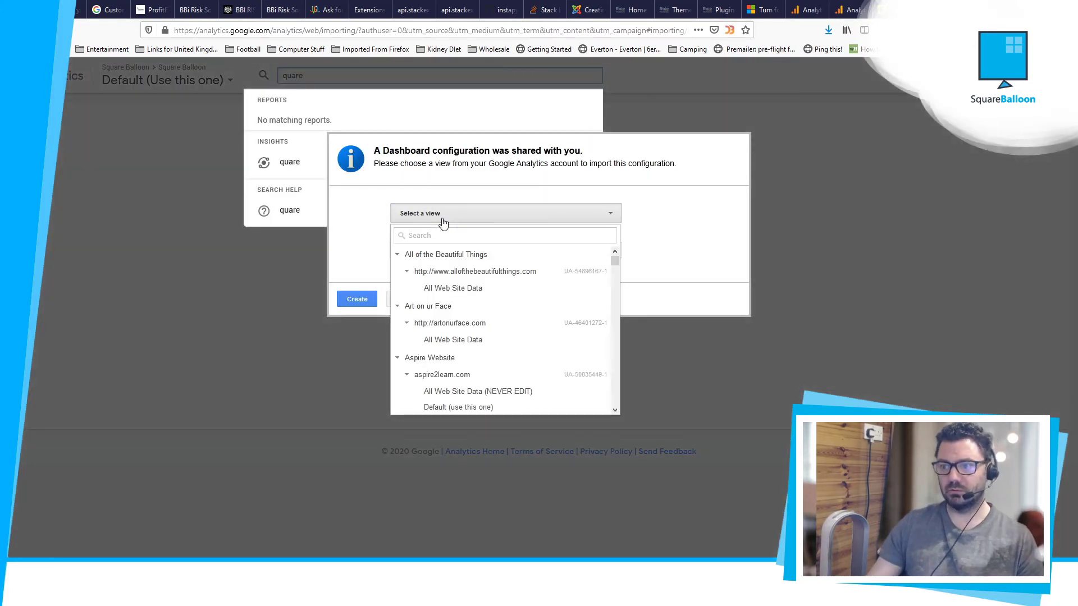
{"action": "left_click", "coordinate": [483, 236]}
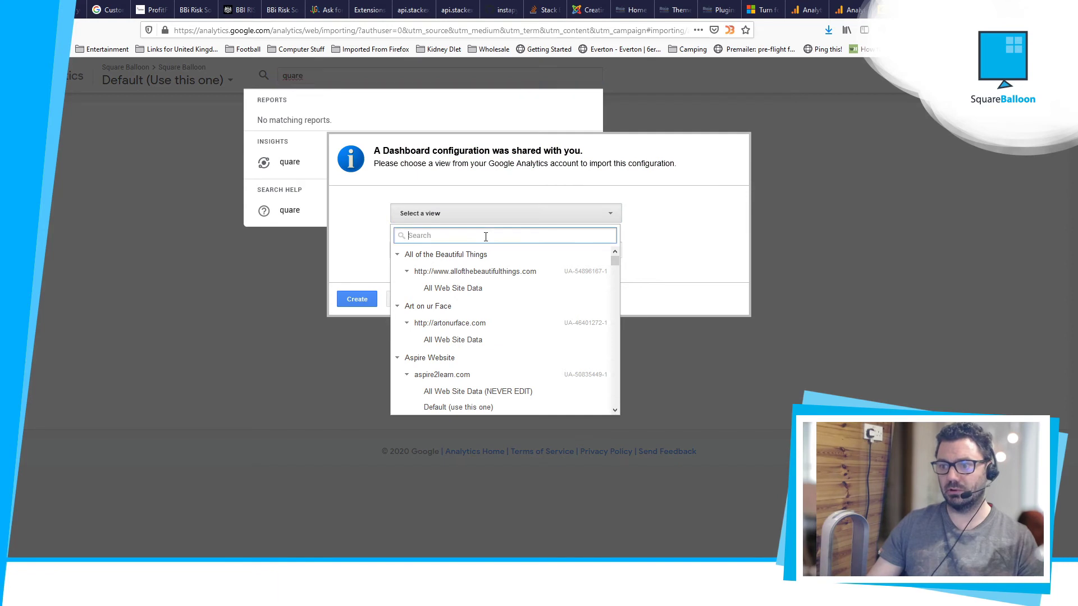
{"action": "type", "text": "square"}
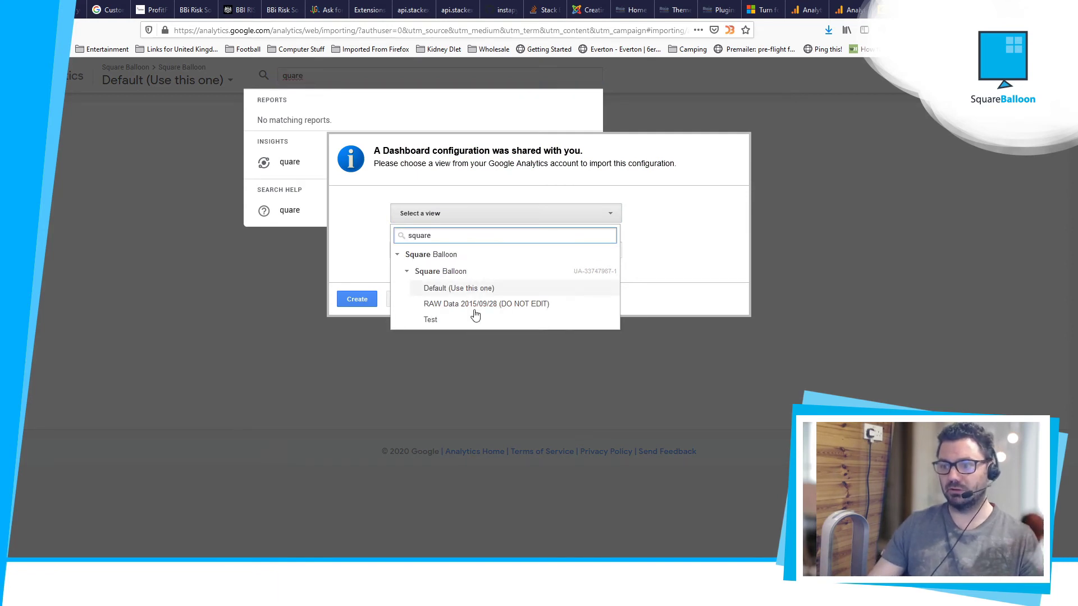
{"action": "left_click", "coordinate": [465, 289]}
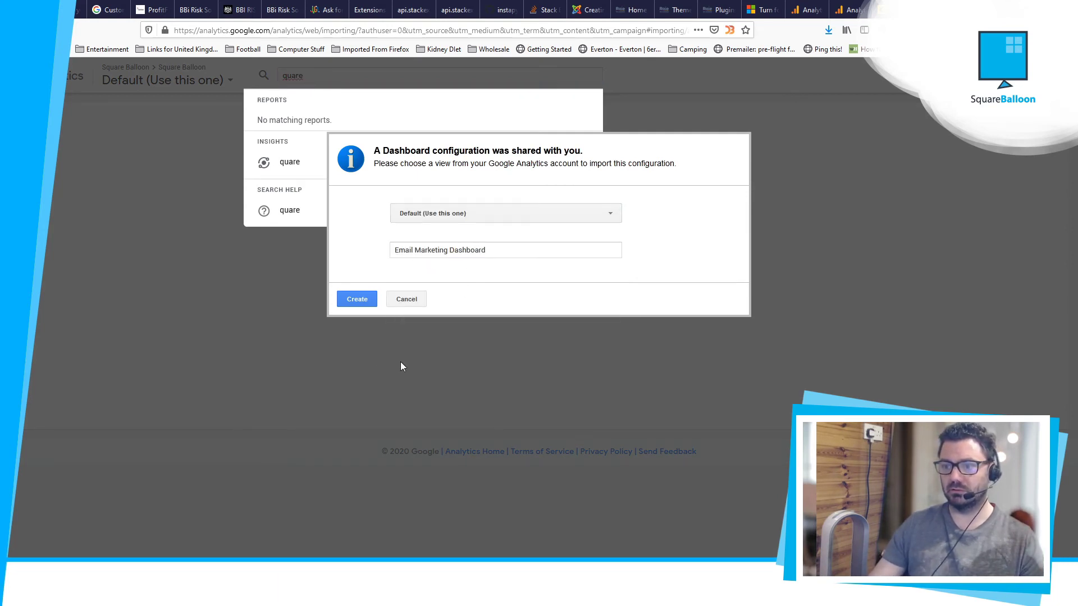
{"action": "left_click", "coordinate": [357, 299]}
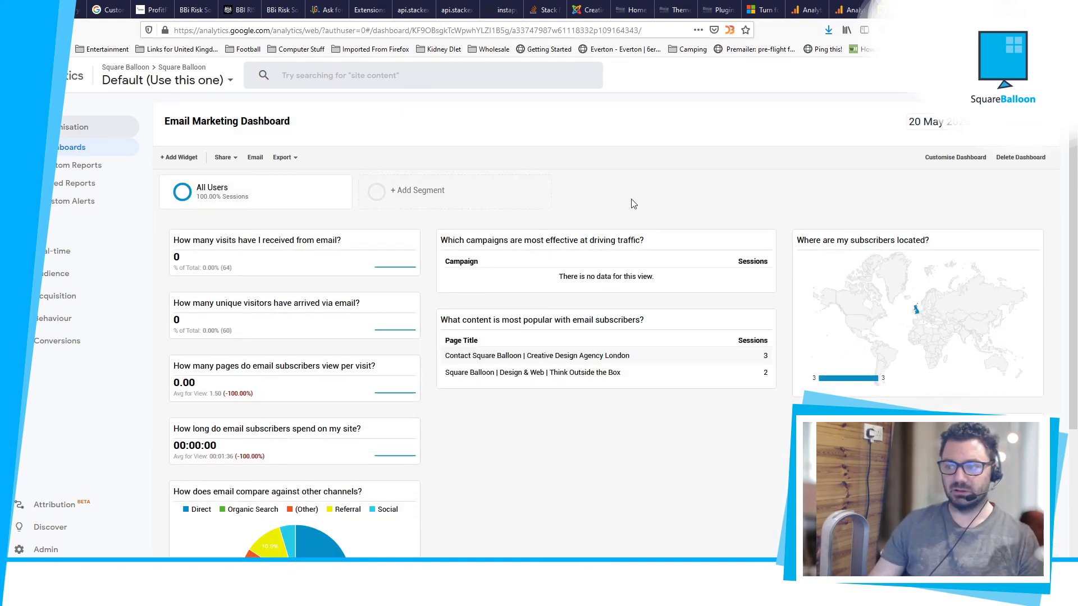
- Scroll through the Email Marketing Dashboard's traffic, campaign and location widgets
{"action": "scroll", "coordinate": [631, 198], "scroll_direction": "down", "scroll_amount": 2}
{"action": "scroll", "coordinate": [637, 382], "scroll_direction": "up", "scroll_amount": 1}
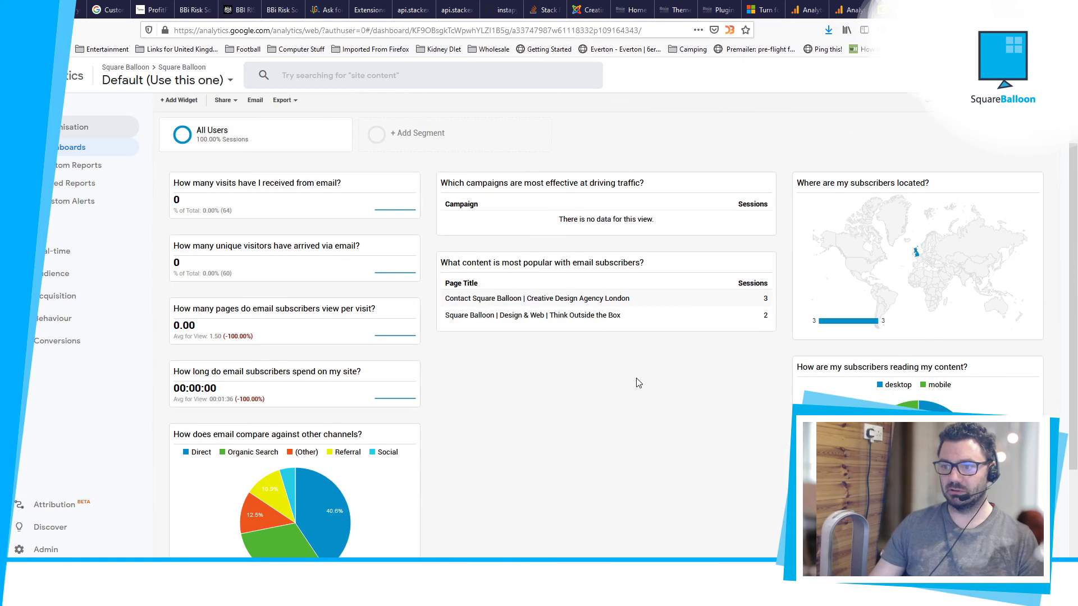